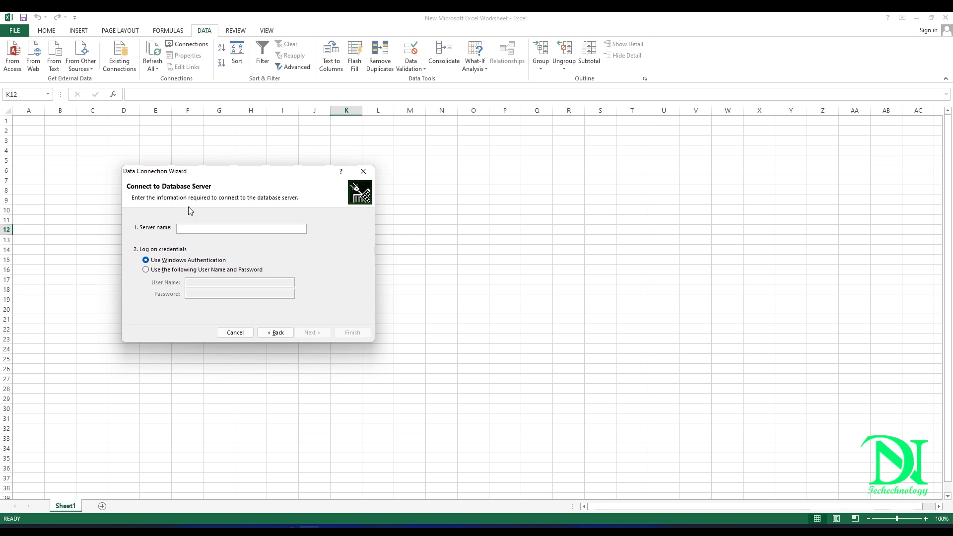
Connect to the database server named "." using Windows Authentication
{"action": "type", "text": "lo"}
{"action": "key", "text": "BackSpace"}
{"action": "key", "text": "BackSpace"}
{"action": "type", "text": "."}
{"action": "left_click", "coordinate": [194, 271]}
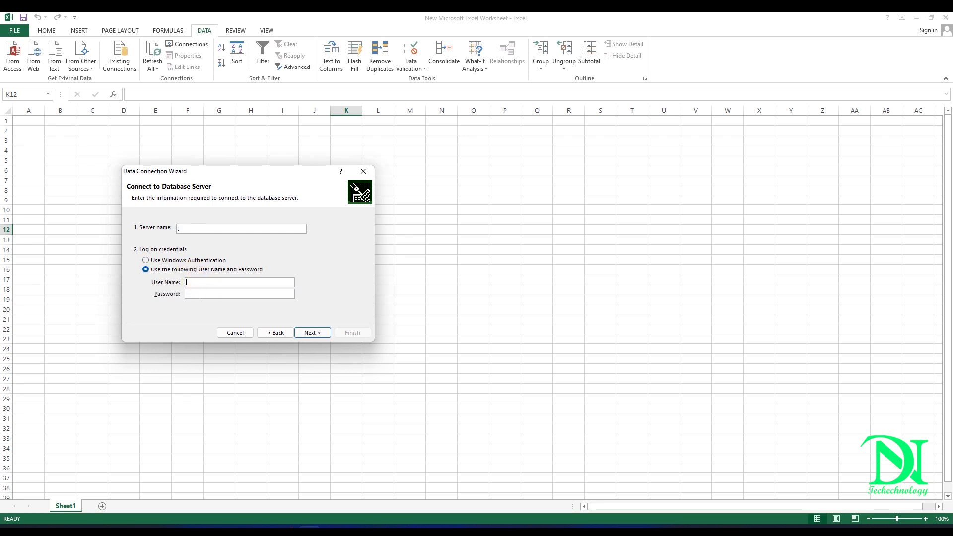
{"action": "left_click", "coordinate": [194, 261]}
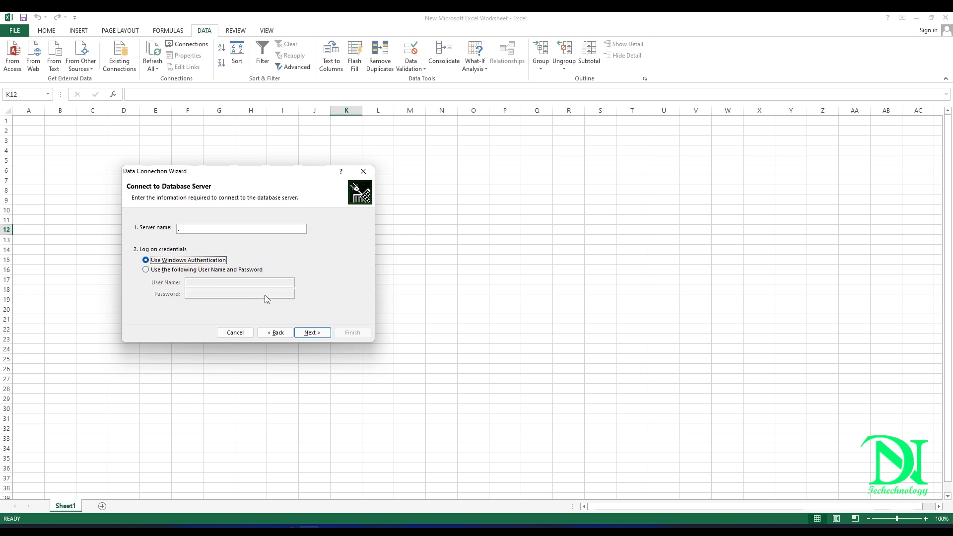
{"action": "left_click", "coordinate": [312, 333]}
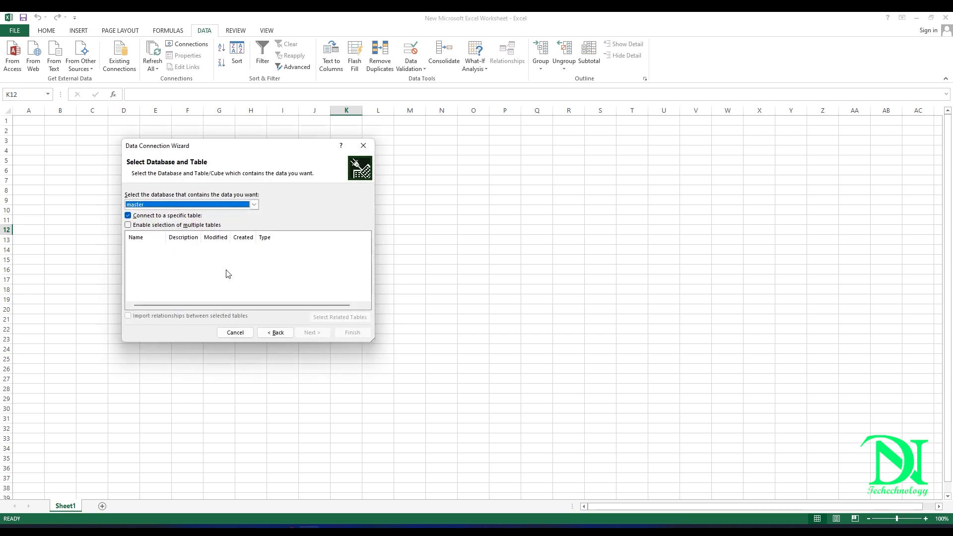
Choose Table_1 from the Excel database and save the data connection, replacing the existing ". Excel Table_1.odc" file
{"action": "left_click", "coordinate": [223, 205]}
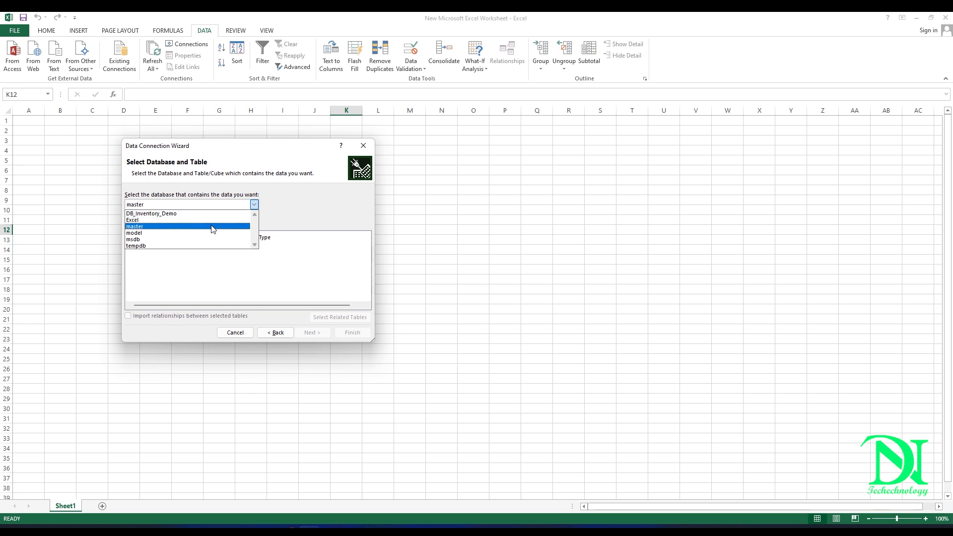
{"action": "left_click", "coordinate": [188, 222]}
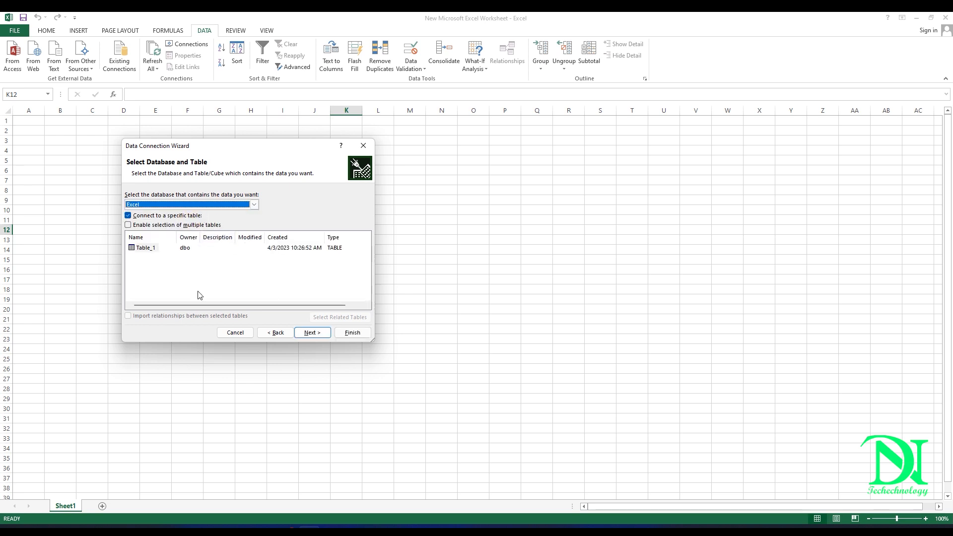
{"action": "left_click", "coordinate": [146, 248]}
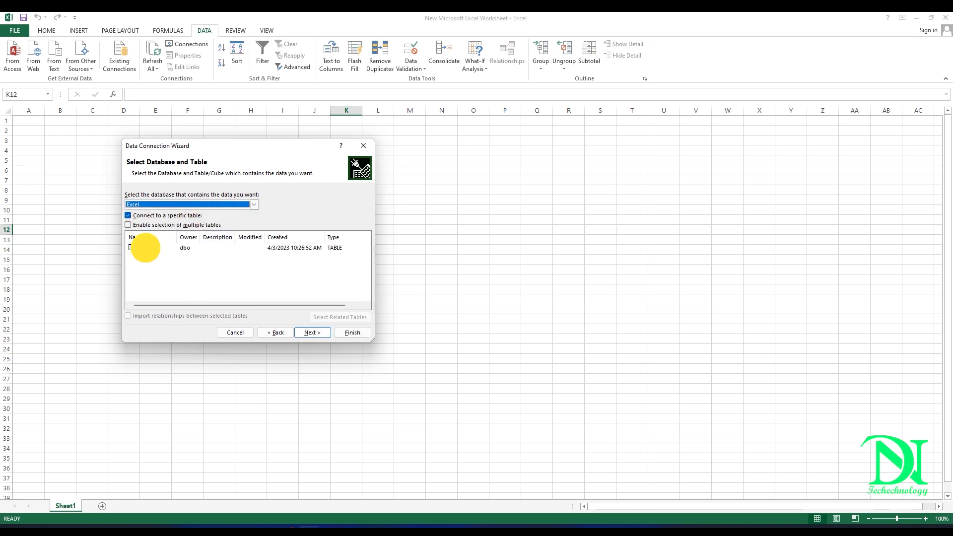
{"action": "left_click", "coordinate": [313, 333]}
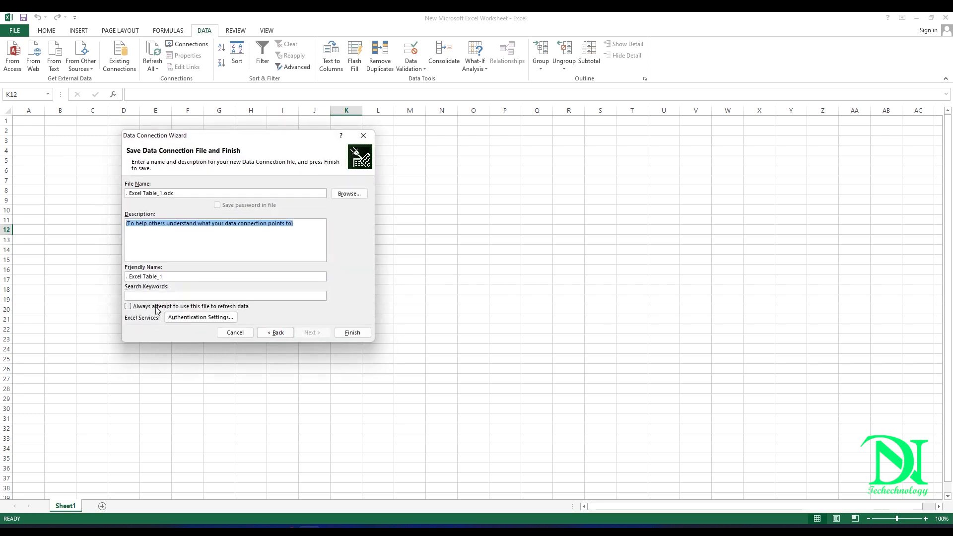
{"action": "left_click", "coordinate": [353, 333]}
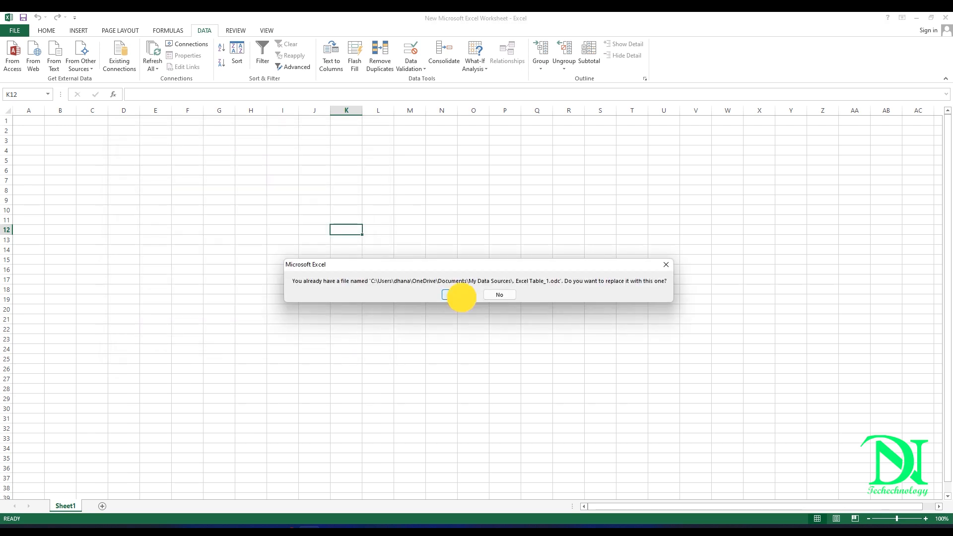
{"action": "left_click", "coordinate": [457, 294]}
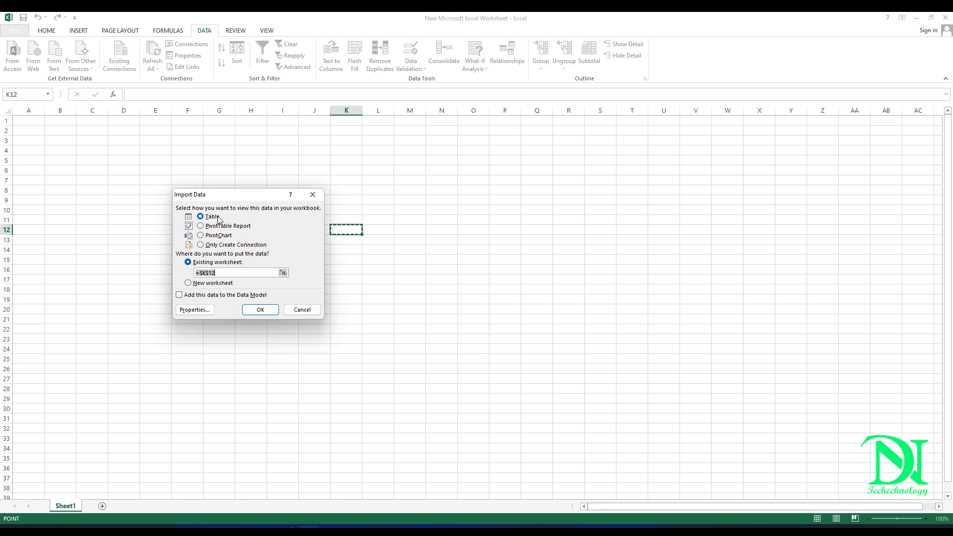
Import the data as a table into the existing worksheet, starting at cell B2
{"action": "left_click", "coordinate": [31, 126]}
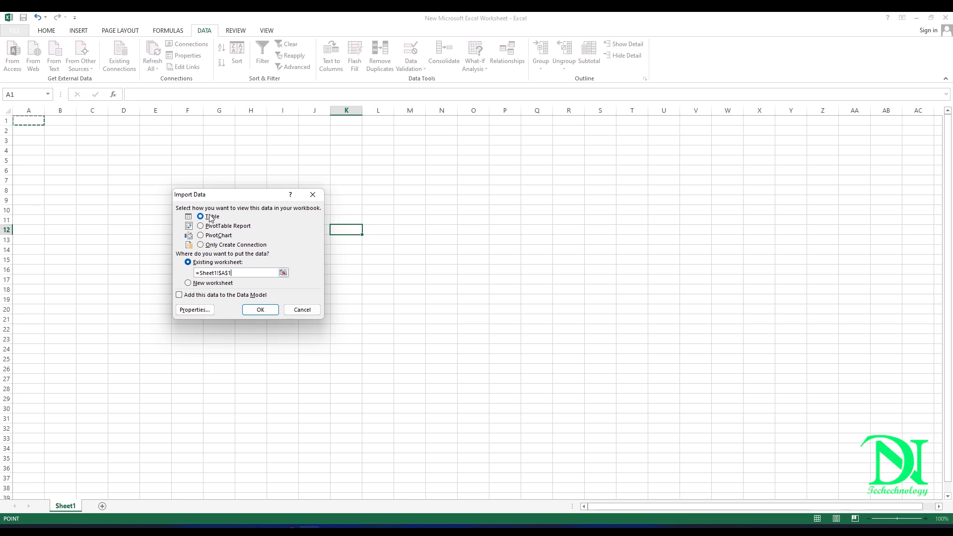
{"action": "left_click", "coordinate": [55, 129]}
{"action": "left_click", "coordinate": [267, 311]}
Compare the imported rows with the Table_1 query results in SQL Server Management Studio
{"action": "left_click", "coordinate": [287, 181]}
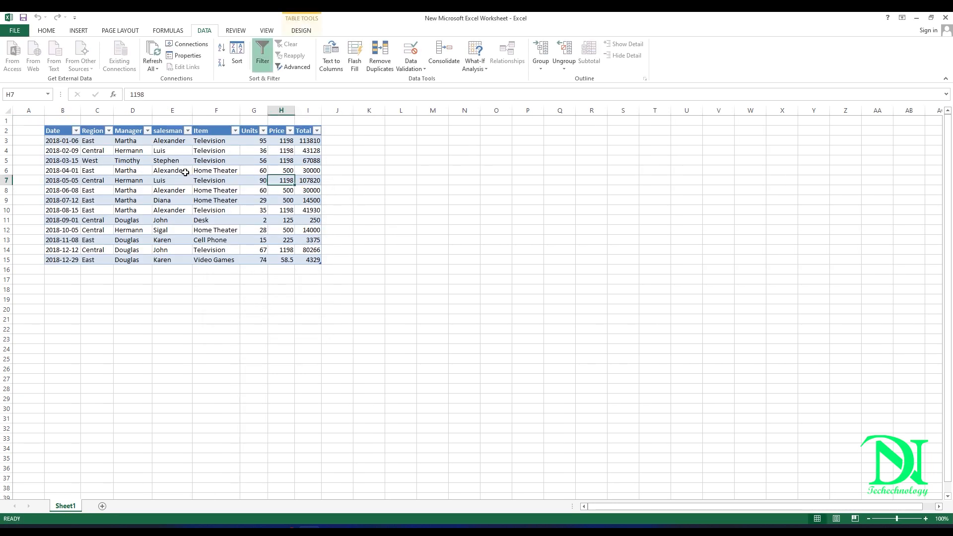
{"action": "left_click_drag", "start_coordinate": [56, 141], "coordinate": [298, 258]}
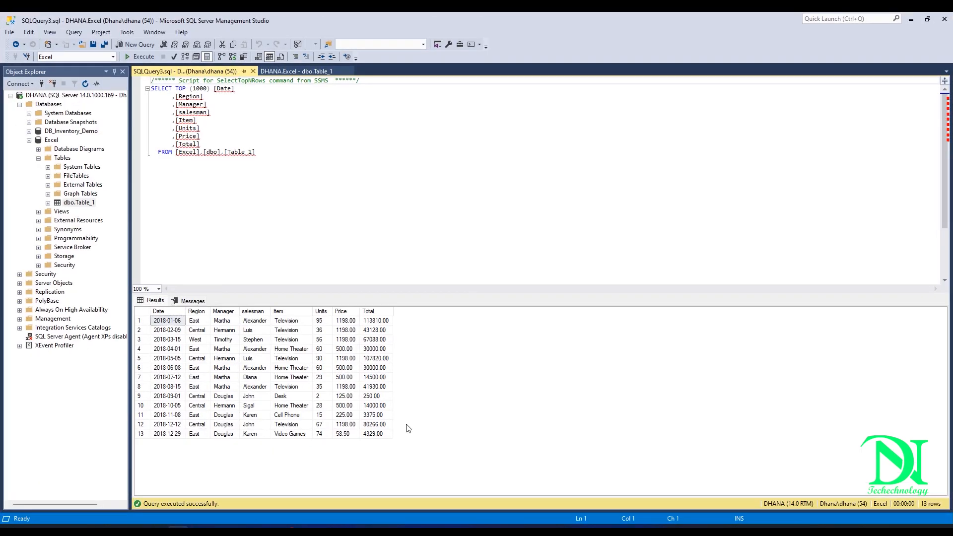
{"action": "left_click_drag", "start_coordinate": [375, 433], "coordinate": [168, 330]}
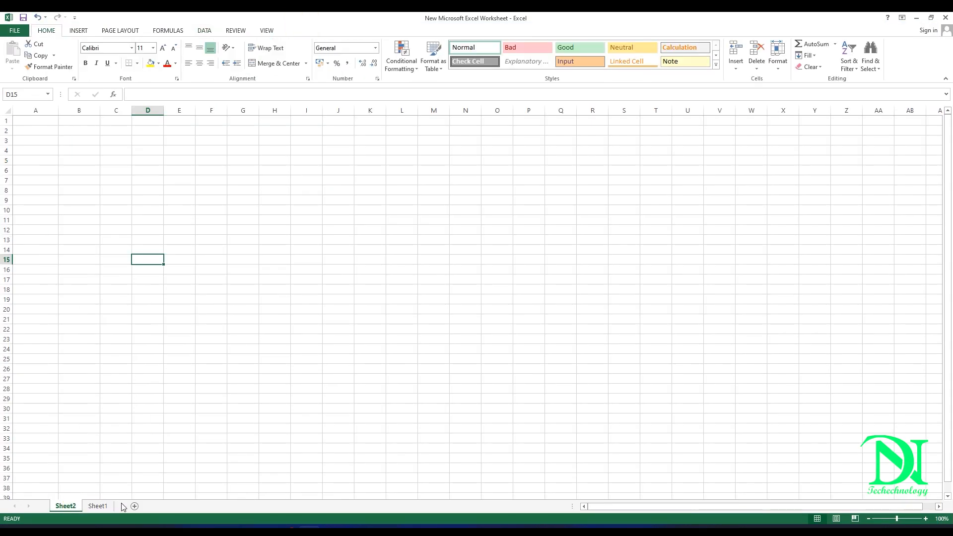
Back in Excel, create a PivotTable on a new worksheet from the imported table on Sheet1
{"action": "left_click", "coordinate": [98, 506]}
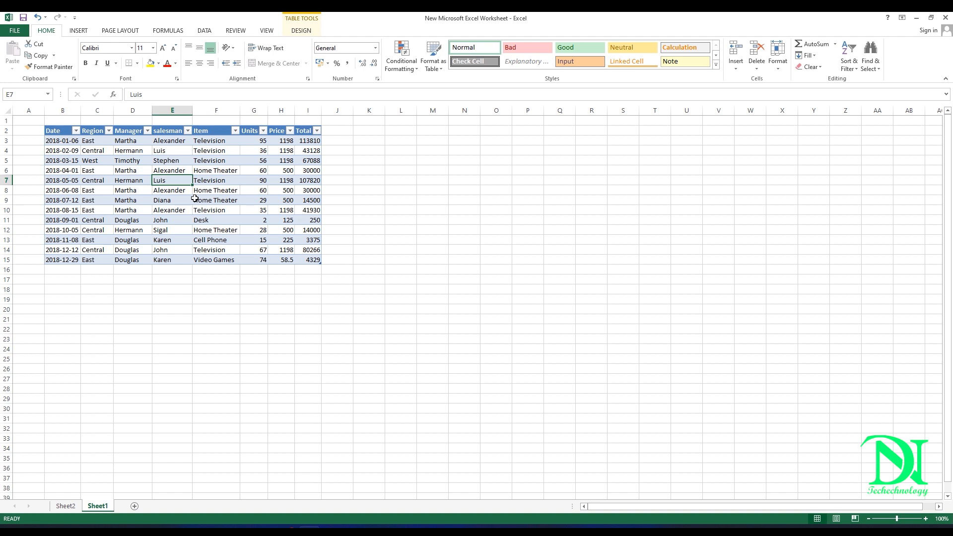
{"action": "left_click", "coordinate": [143, 183]}
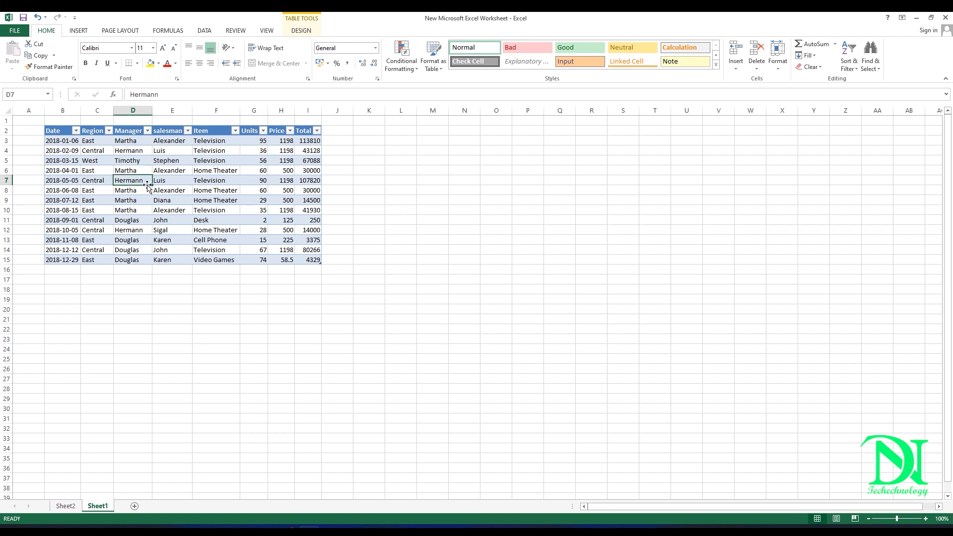
{"action": "left_click", "coordinate": [80, 32]}
{"action": "left_click", "coordinate": [17, 52]}
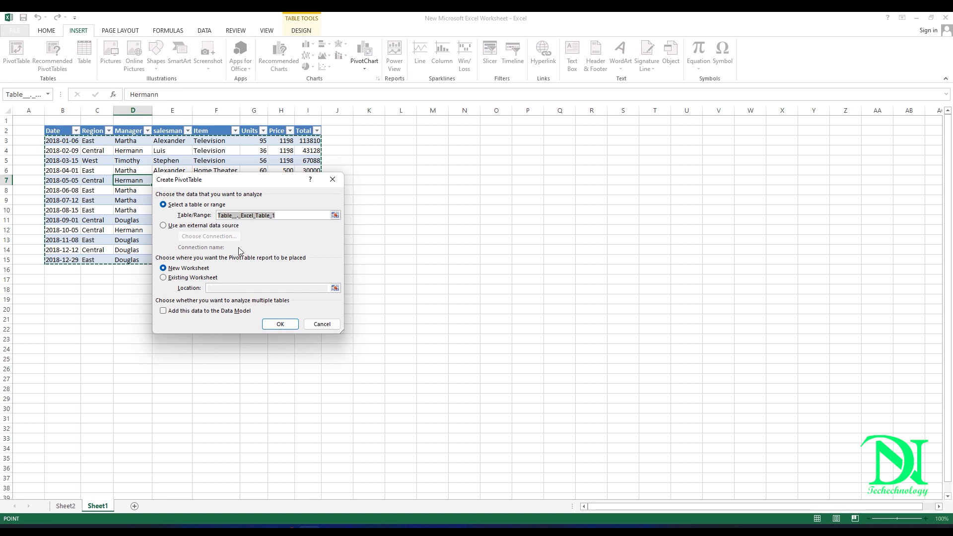
{"action": "left_click", "coordinate": [280, 323]}
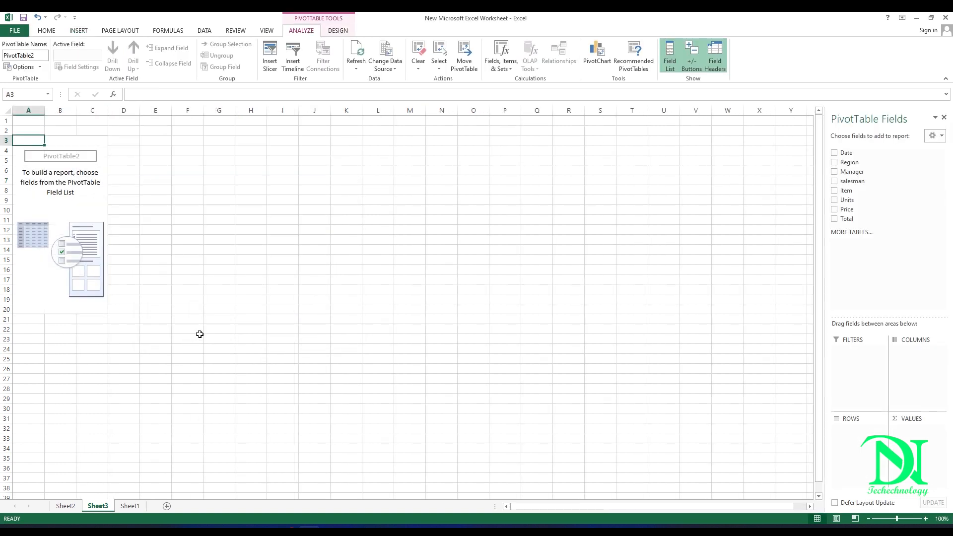
Build the PivotTable with Region as the rows and the sum of Total as the values
{"action": "left_click", "coordinate": [70, 171]}
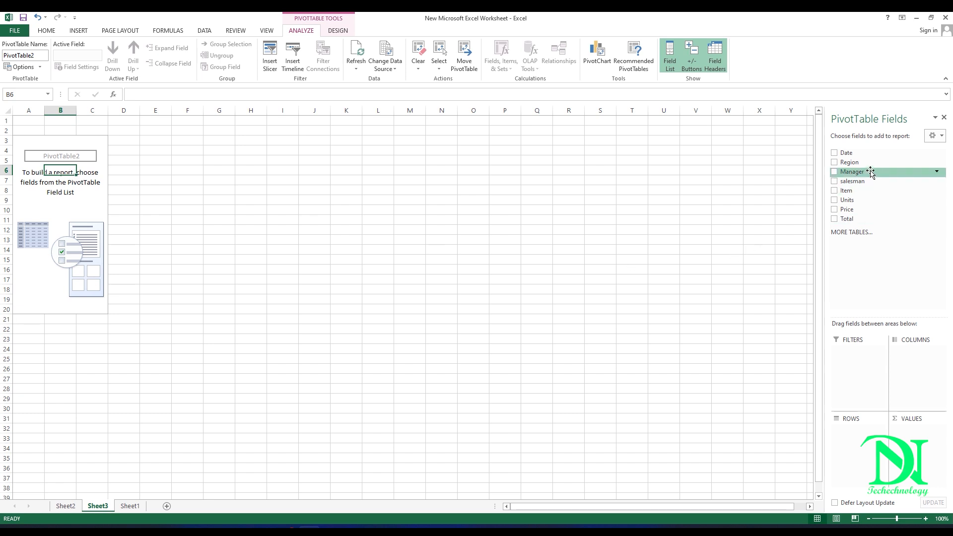
{"action": "left_click_drag", "start_coordinate": [866, 162], "coordinate": [861, 436]}
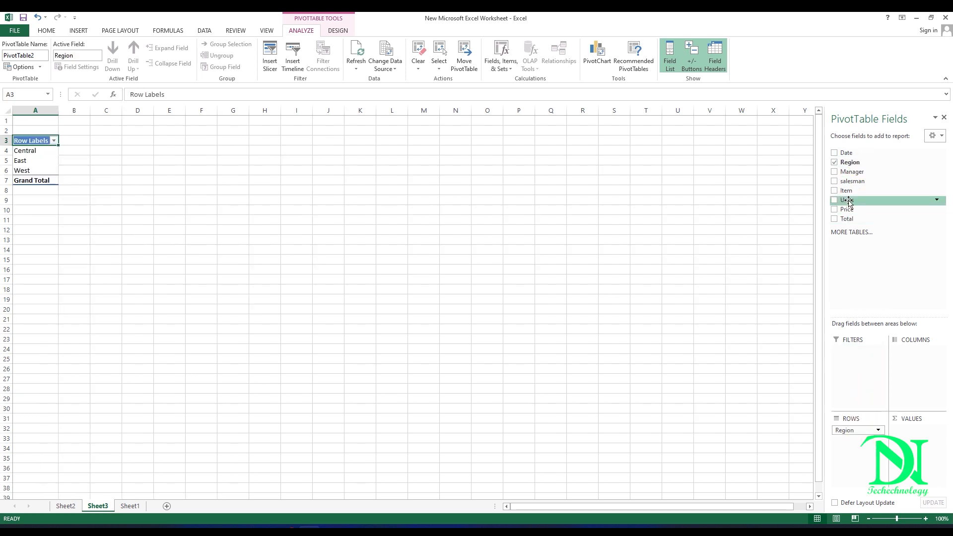
{"action": "left_click_drag", "start_coordinate": [847, 218], "coordinate": [938, 443]}
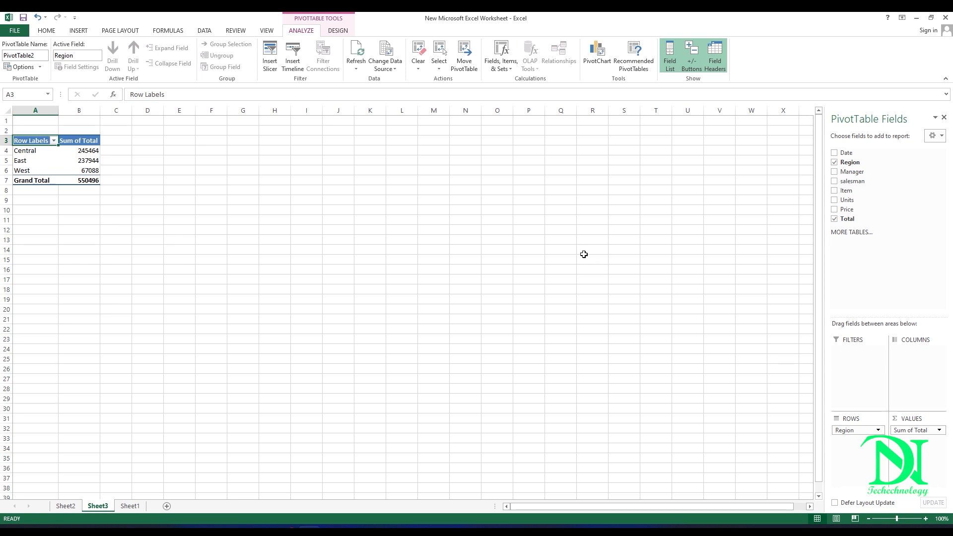
Insert a pie PivotChart based on the region totals in the PivotTable
{"action": "left_click", "coordinate": [63, 158]}
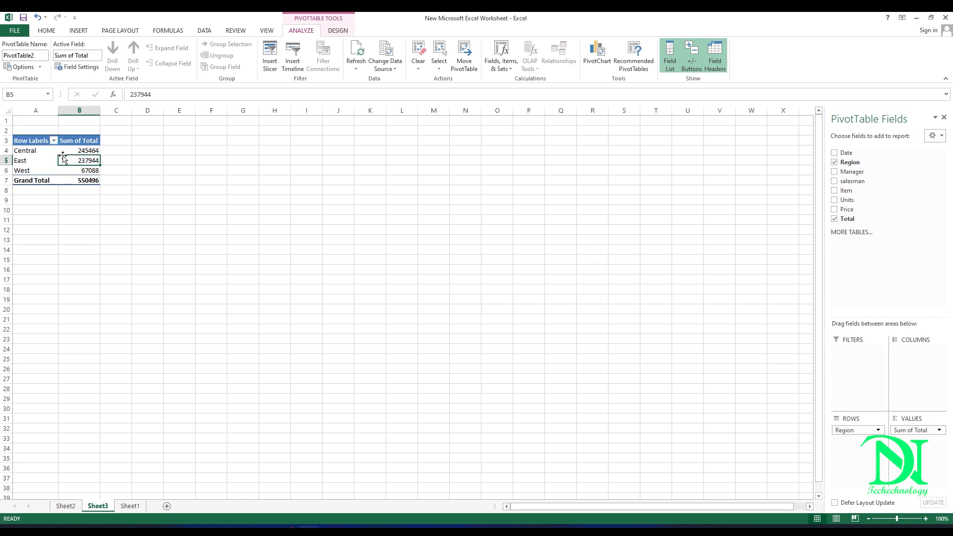
{"action": "right_click", "coordinate": [69, 160]}
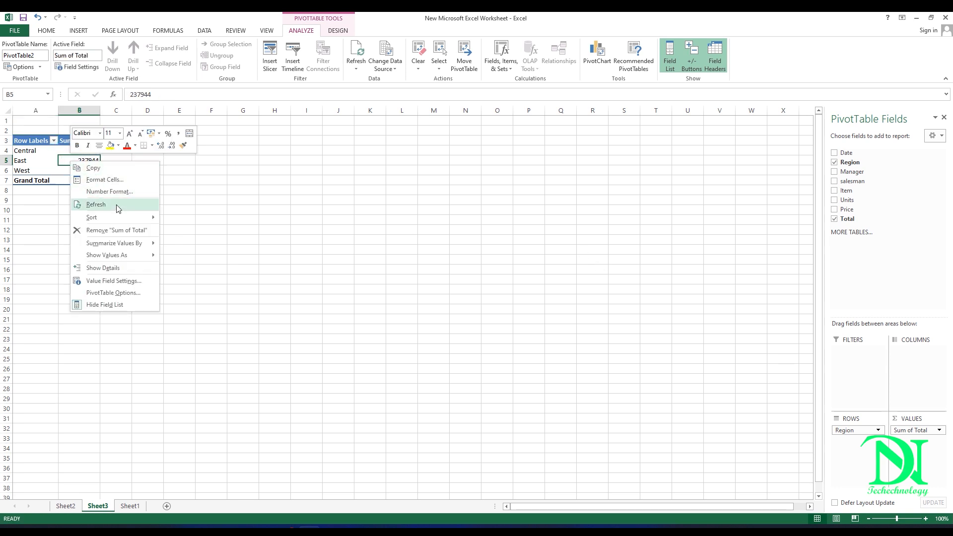
{"action": "left_click", "coordinate": [25, 151]}
{"action": "left_click", "coordinate": [48, 155]}
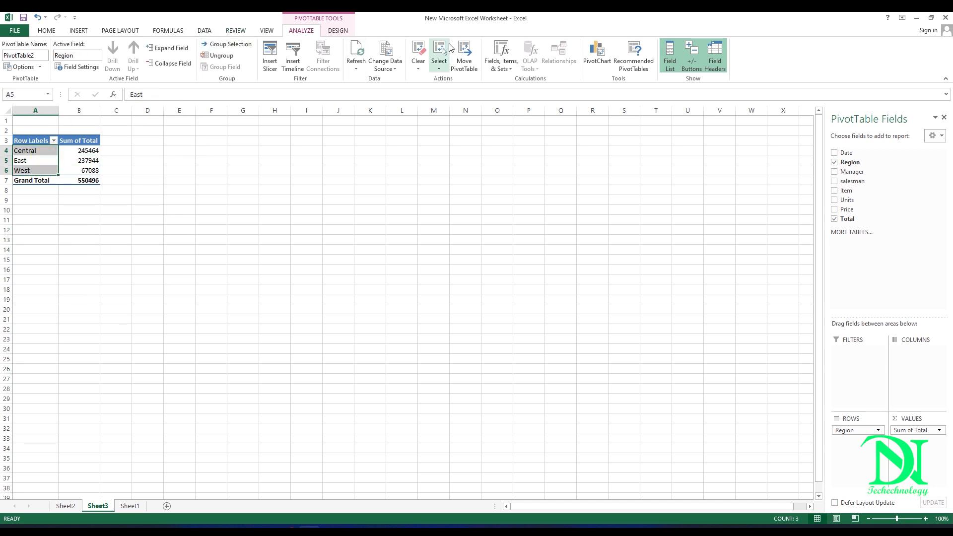
{"action": "left_click", "coordinate": [594, 45]}
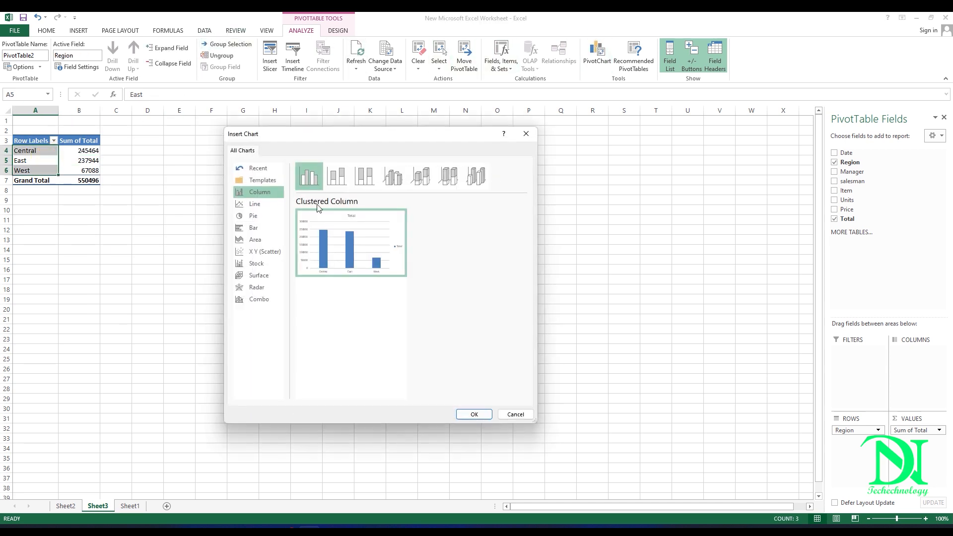
{"action": "left_click", "coordinate": [254, 217]}
{"action": "left_click", "coordinate": [474, 414]}
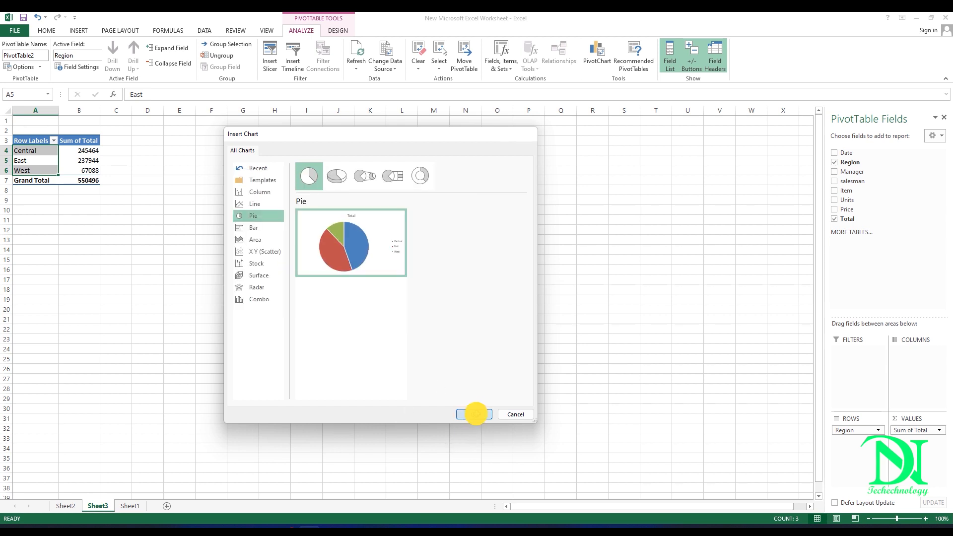
Cut the pie chart from Sheet3 and paste it into Sheet2 at cell B3
{"action": "right_click", "coordinate": [351, 273]}
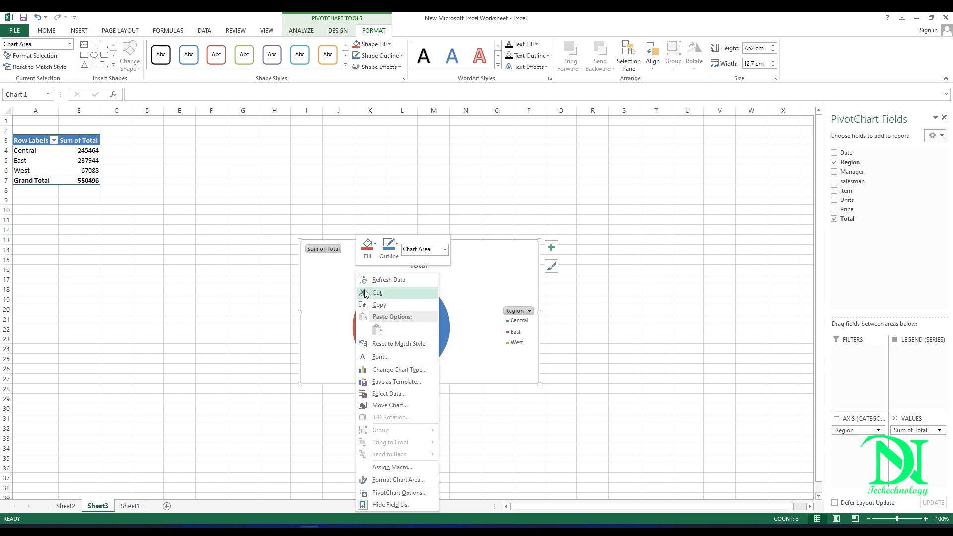
{"action": "left_click", "coordinate": [365, 291]}
{"action": "left_click", "coordinate": [65, 506]}
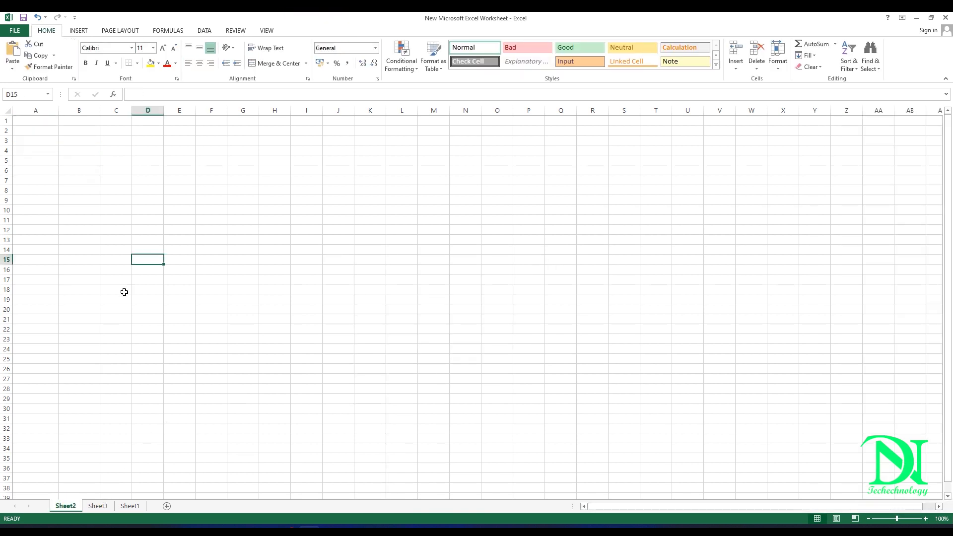
{"action": "right_click", "coordinate": [63, 140]}
{"action": "left_click", "coordinate": [86, 187]}
{"action": "left_click", "coordinate": [410, 180]}
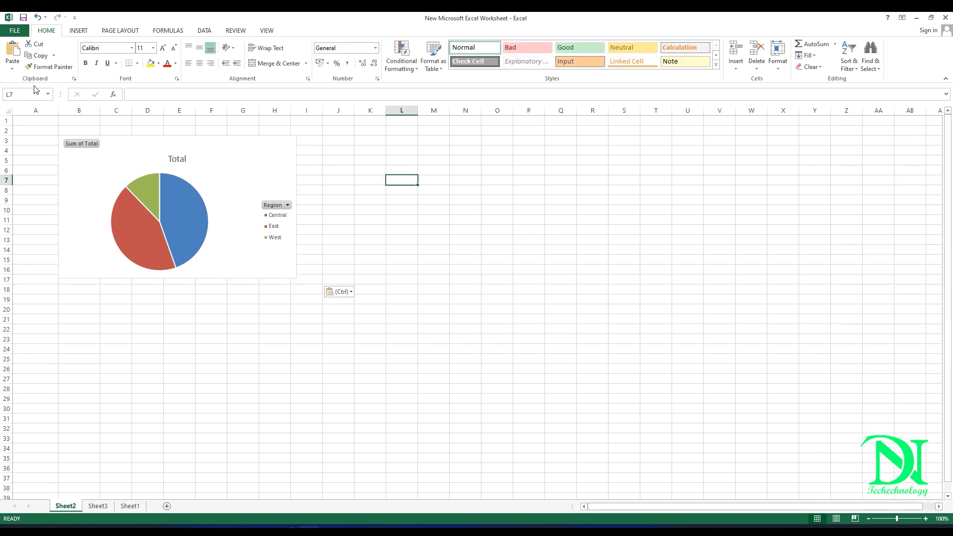
Fill the whole of Sheet2 with a gray background color
{"action": "left_click", "coordinate": [9, 106]}
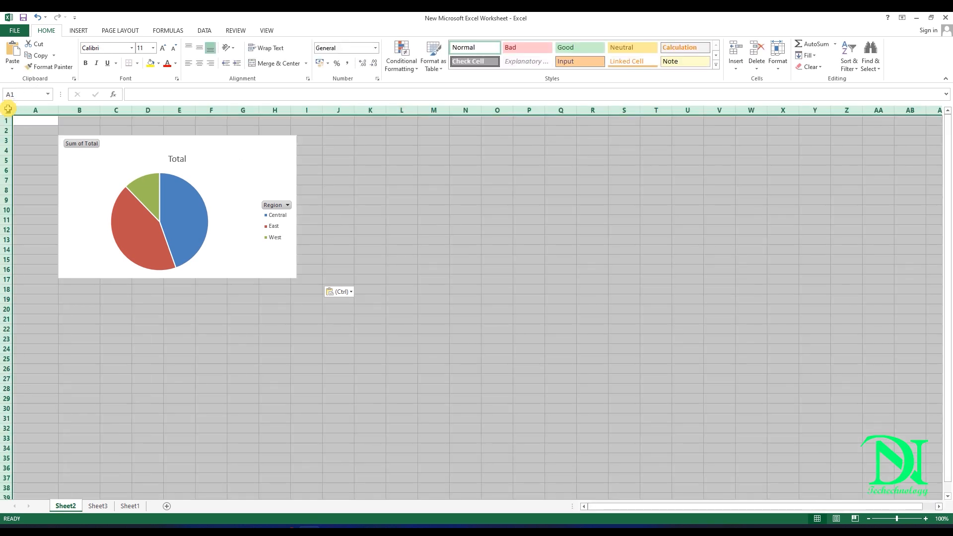
{"action": "left_click", "coordinate": [159, 64]}
{"action": "left_click", "coordinate": [149, 103]}
{"action": "left_click", "coordinate": [434, 239]}
Move the pie chart slightly down and to the right, and delete its "Total" title
{"action": "left_click_drag", "start_coordinate": [224, 174], "coordinate": [249, 189]}
{"action": "left_click", "coordinate": [211, 173]}
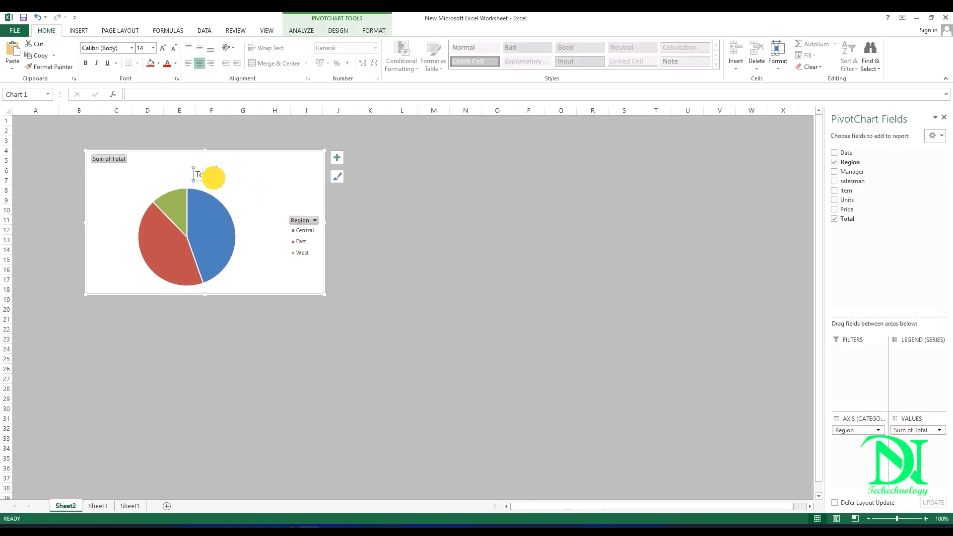
{"action": "key", "text": "Delete"}
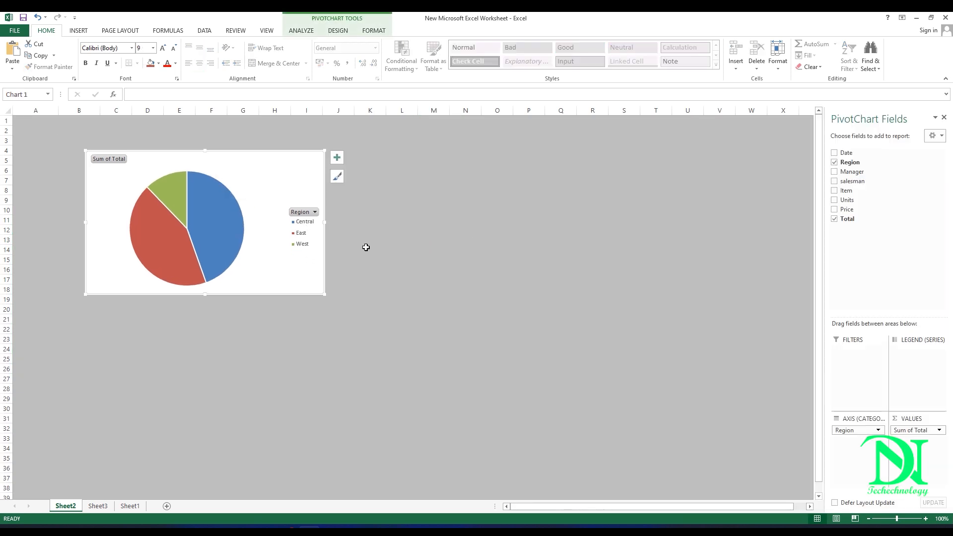
Increase the pie chart's height by extending its lower edge to about row 22
{"action": "left_click", "coordinate": [206, 298]}
{"action": "left_click", "coordinate": [206, 296]}
{"action": "left_click_drag", "start_coordinate": [206, 295], "coordinate": [214, 333]}
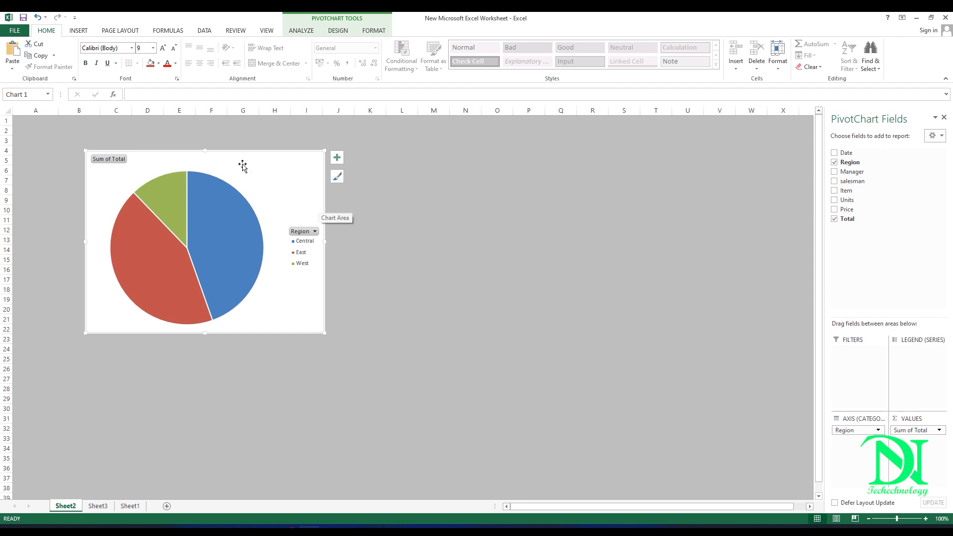
{"action": "left_click", "coordinate": [272, 174]}
Create a PivotTable from the table on Sheet1 and place it on the existing Sheet3 at cell D3
{"action": "left_click", "coordinate": [130, 506]}
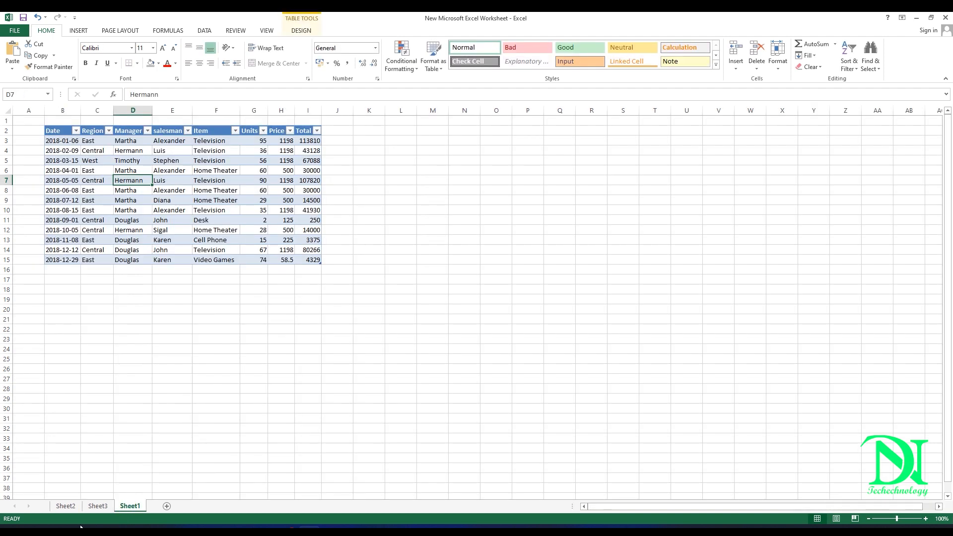
{"action": "left_click", "coordinate": [98, 506]}
{"action": "left_click", "coordinate": [130, 506]}
{"action": "right_click", "coordinate": [176, 180]}
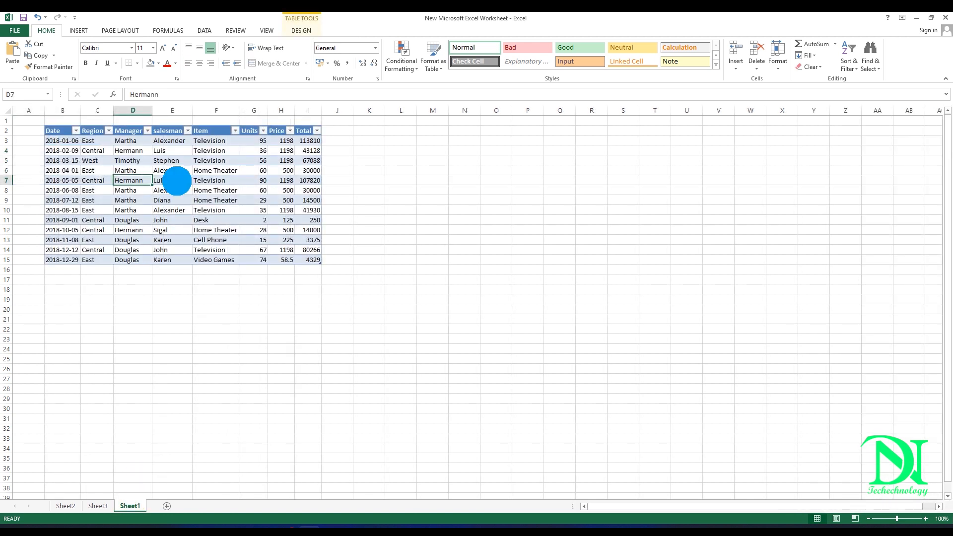
{"action": "left_click", "coordinate": [171, 179]}
{"action": "left_click", "coordinate": [156, 141]}
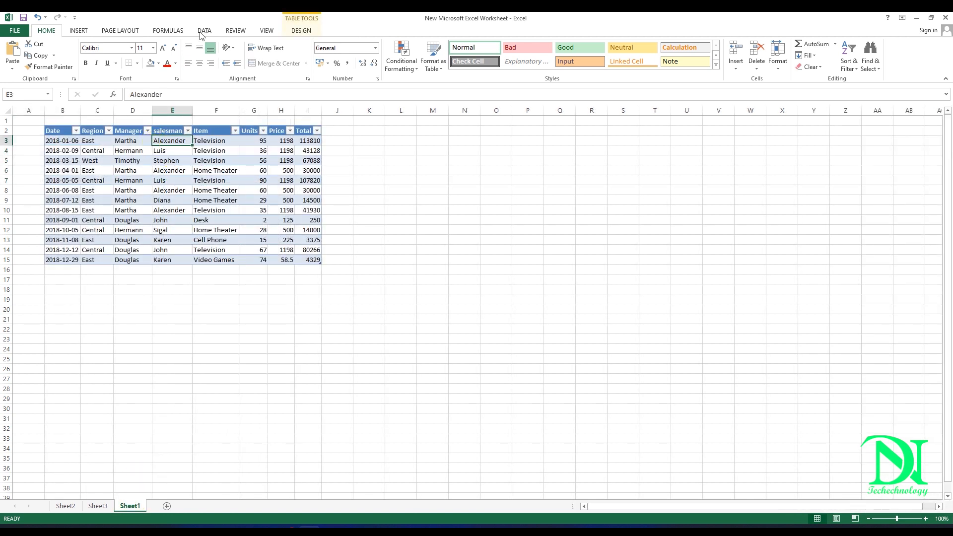
{"action": "left_click", "coordinate": [168, 210]}
{"action": "left_click", "coordinate": [78, 30]}
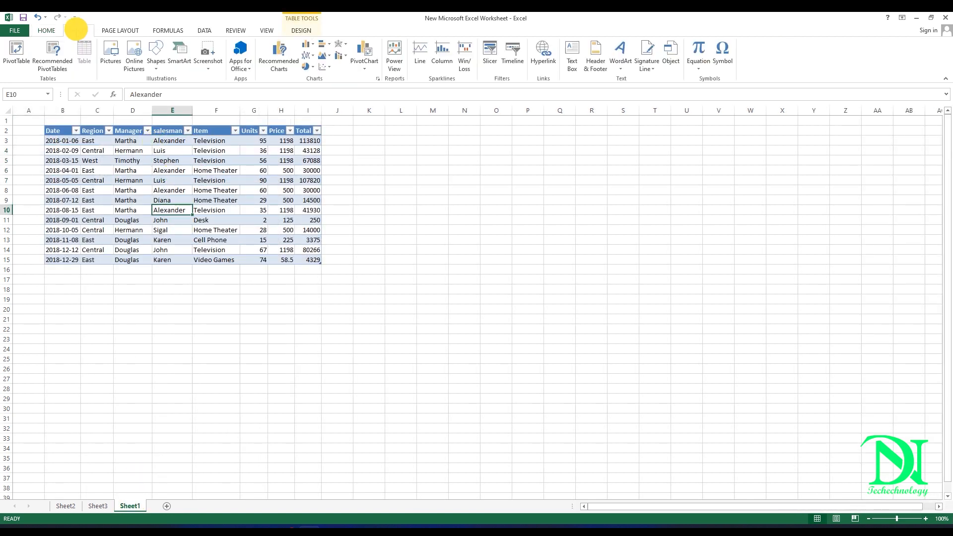
{"action": "left_click", "coordinate": [16, 52]}
{"action": "left_click", "coordinate": [180, 276]}
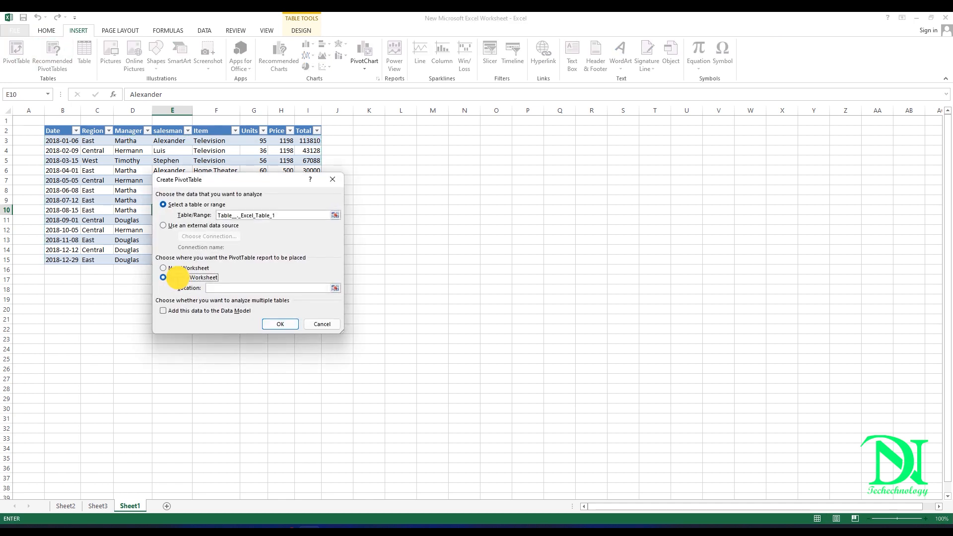
{"action": "left_click", "coordinate": [65, 506]}
{"action": "left_click", "coordinate": [85, 506]}
{"action": "left_click", "coordinate": [133, 137]}
{"action": "left_click", "coordinate": [280, 324]}
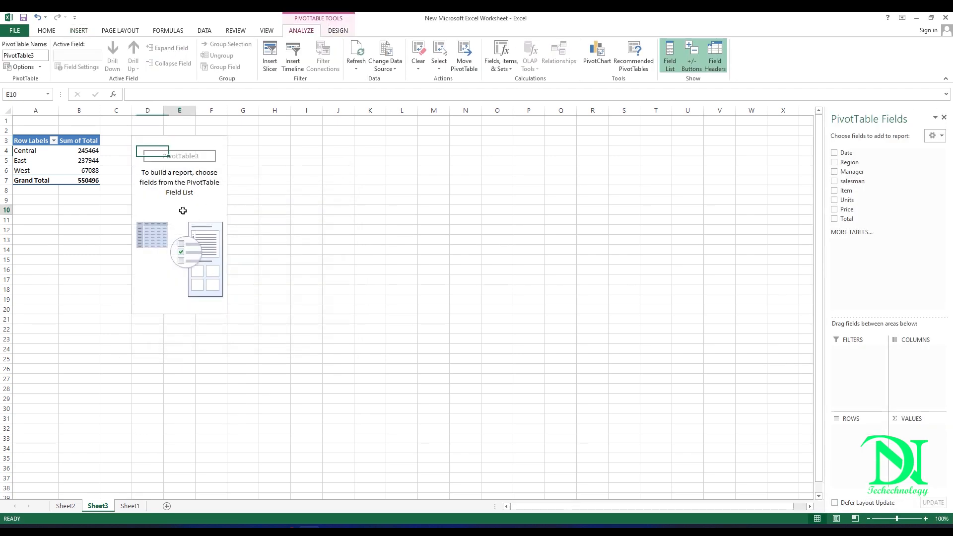
Summarize Total by Item rows in the new PivotTable and insert a Clustered Column PivotChart from it
{"action": "left_click_drag", "start_coordinate": [846, 192], "coordinate": [856, 429]}
{"action": "left_click_drag", "start_coordinate": [848, 219], "coordinate": [913, 430]}
{"action": "left_click", "coordinate": [176, 171]}
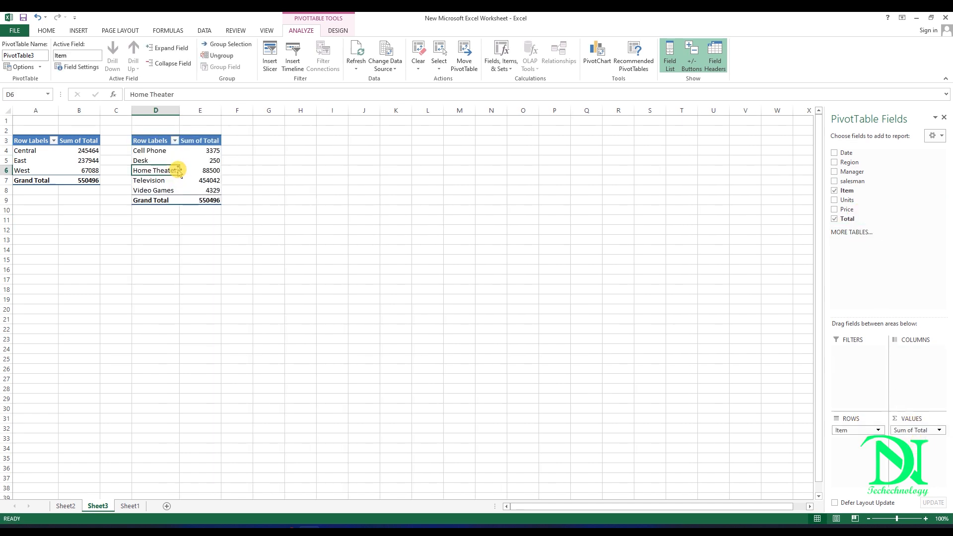
{"action": "left_click", "coordinate": [85, 32]}
{"action": "left_click", "coordinate": [368, 51]}
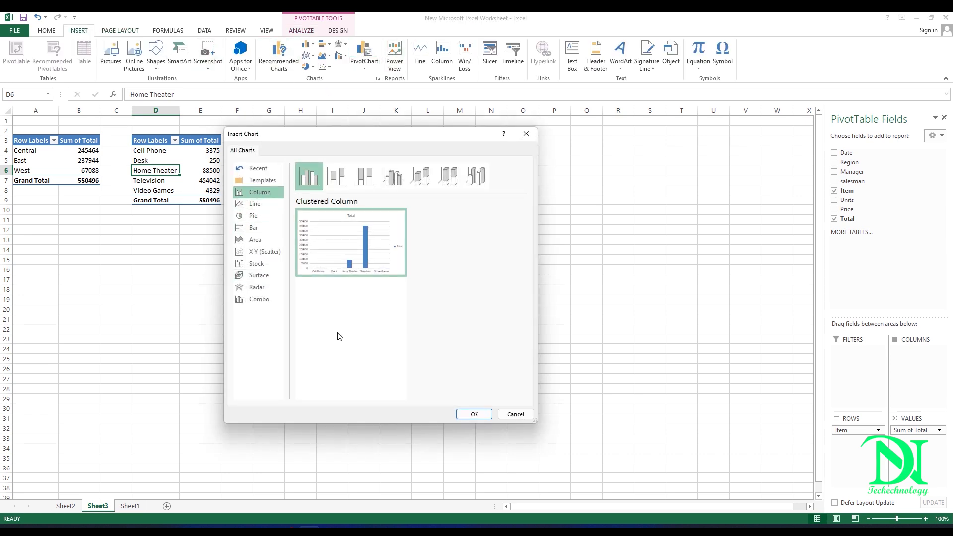
{"action": "left_click", "coordinate": [478, 416]}
Cut the column chart from Sheet3, paste it into Sheet2, and place it directly beside the pie chart
{"action": "right_click", "coordinate": [381, 265]}
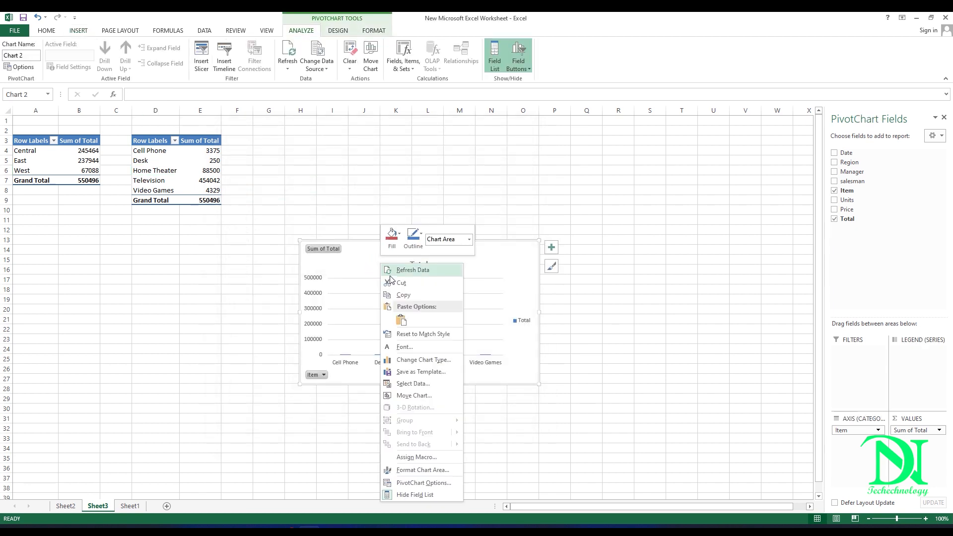
{"action": "left_click", "coordinate": [391, 282]}
{"action": "left_click", "coordinate": [66, 506]}
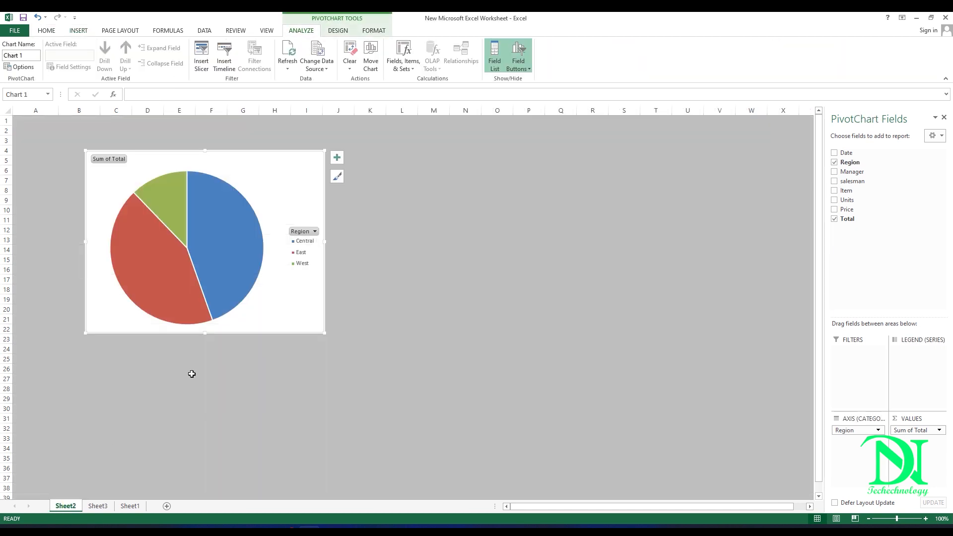
{"action": "right_click", "coordinate": [511, 219]}
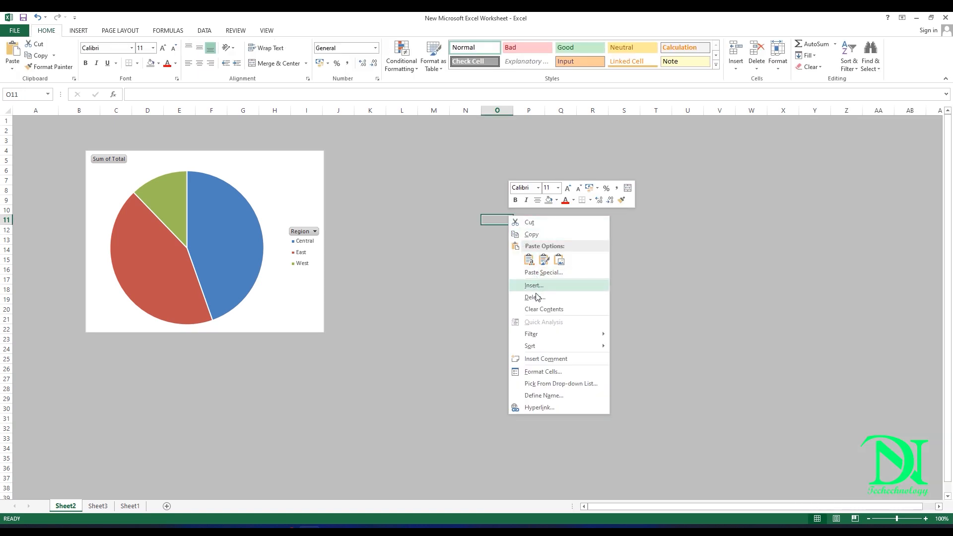
{"action": "left_click", "coordinate": [529, 260]}
{"action": "left_click_drag", "start_coordinate": [555, 234], "coordinate": [397, 162]}
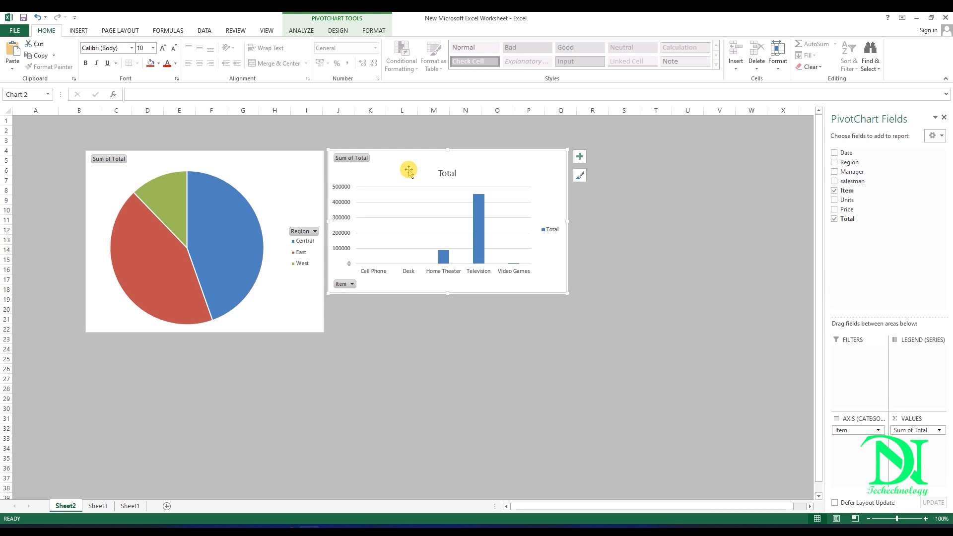
Enlarge the column chart so it ends at about row 22, and delete its "Total" title
{"action": "left_click_drag", "start_coordinate": [568, 296], "coordinate": [575, 333]}
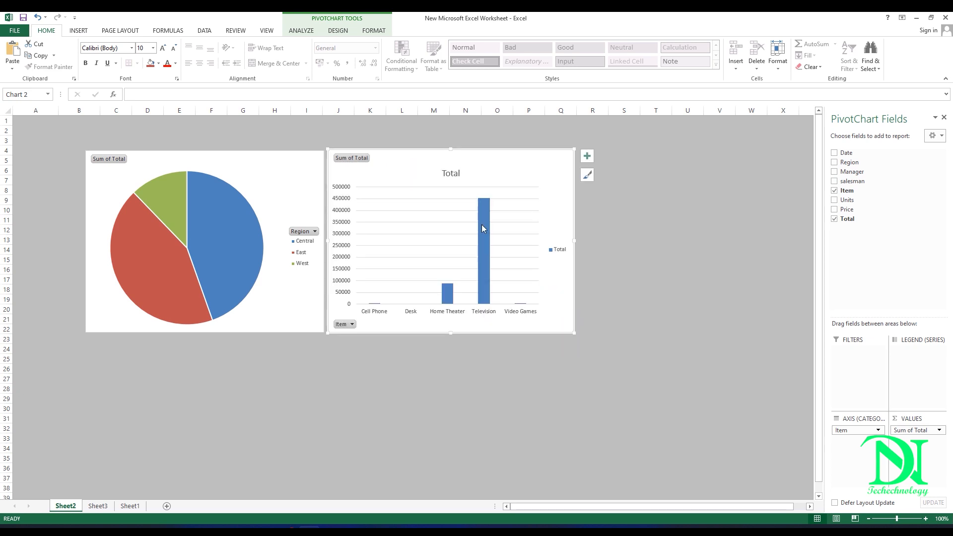
{"action": "left_click", "coordinate": [451, 172]}
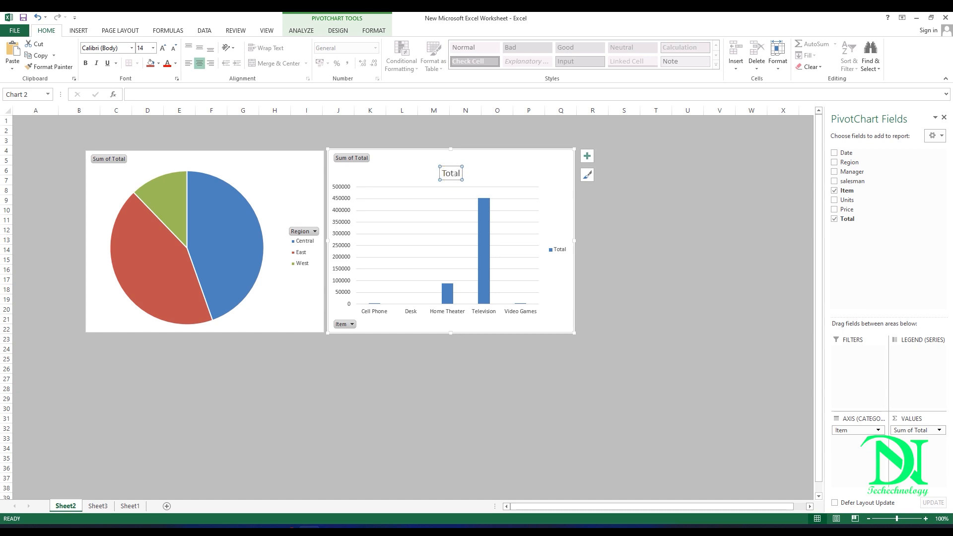
{"action": "key", "text": "Delete"}
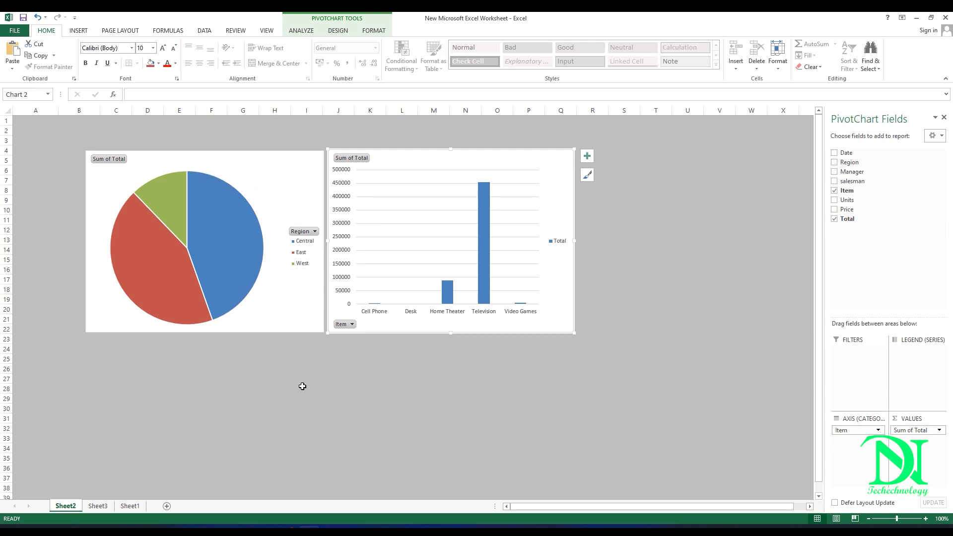
{"action": "left_click", "coordinate": [131, 506]}
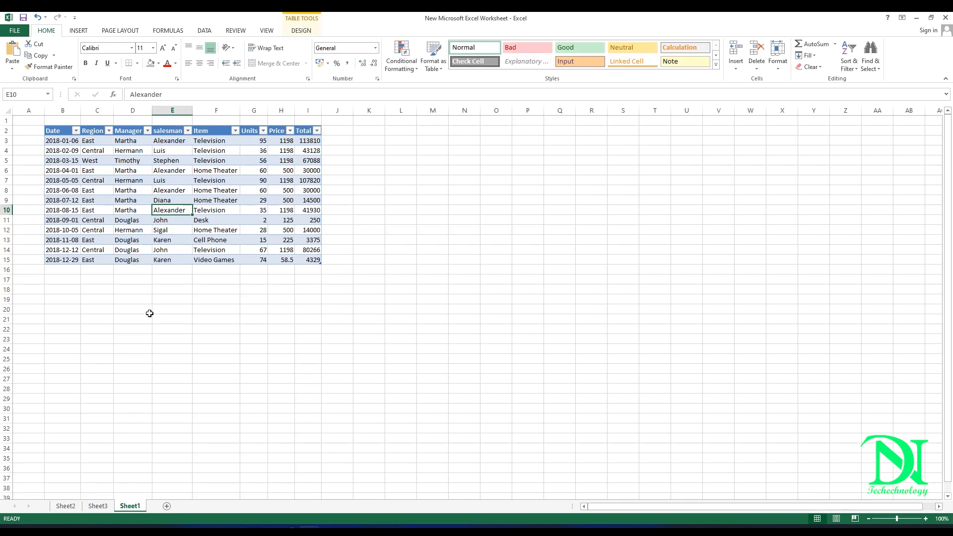
{"action": "left_click_drag", "start_coordinate": [99, 150], "coordinate": [283, 220]}
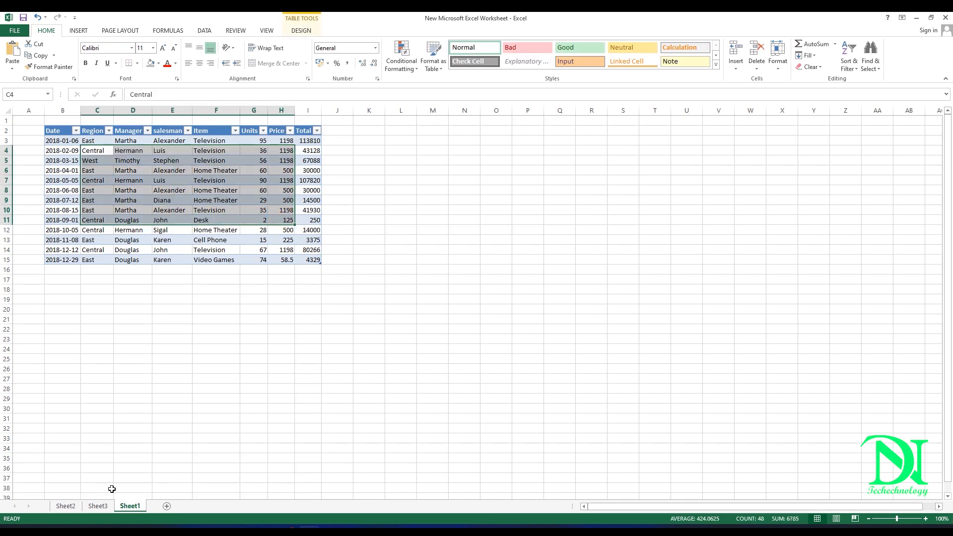
{"action": "left_click", "coordinate": [63, 507]}
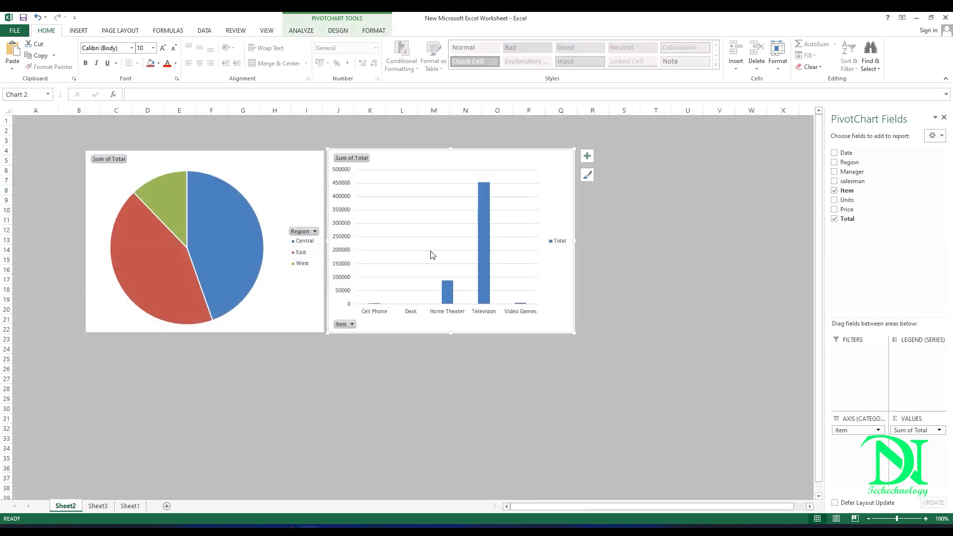
Insert Region and Item slicers for the column chart and stack them beside it, with Item above Region
{"action": "right_click", "coordinate": [559, 198]}
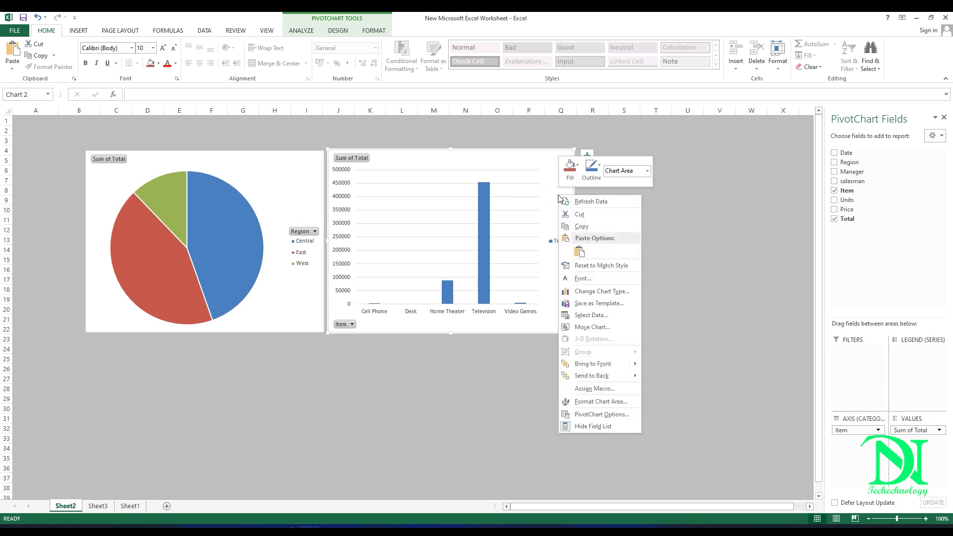
{"action": "left_click", "coordinate": [308, 34]}
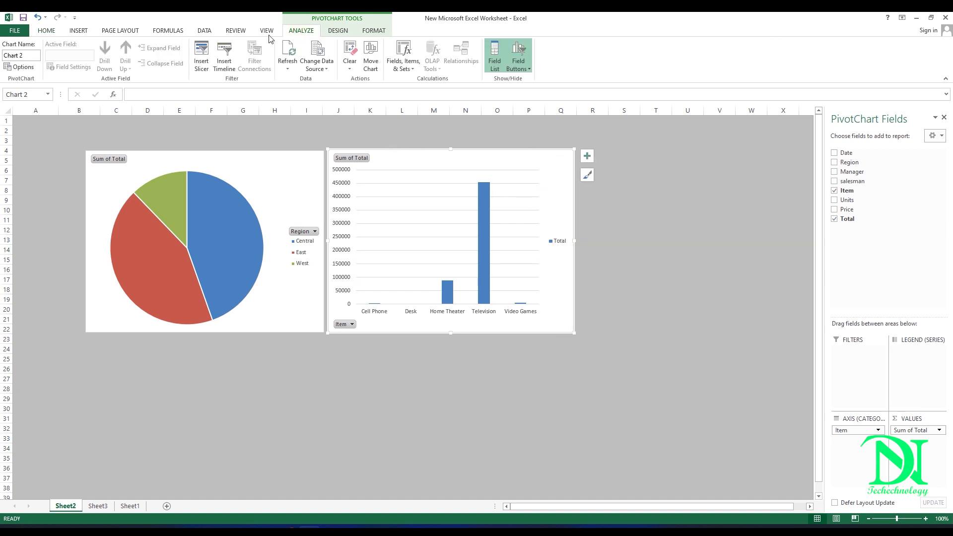
{"action": "left_click", "coordinate": [209, 54]}
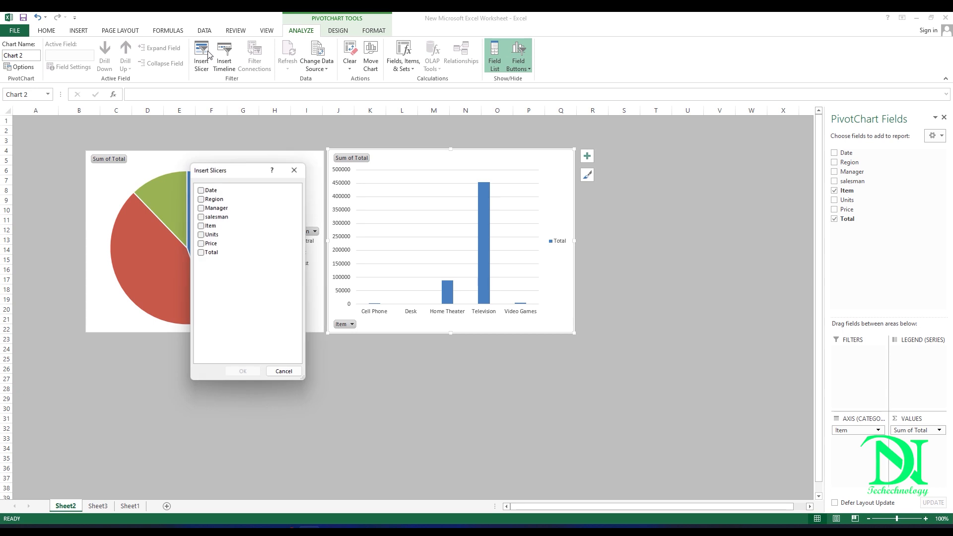
{"action": "left_click", "coordinate": [201, 199]}
{"action": "left_click", "coordinate": [202, 225]}
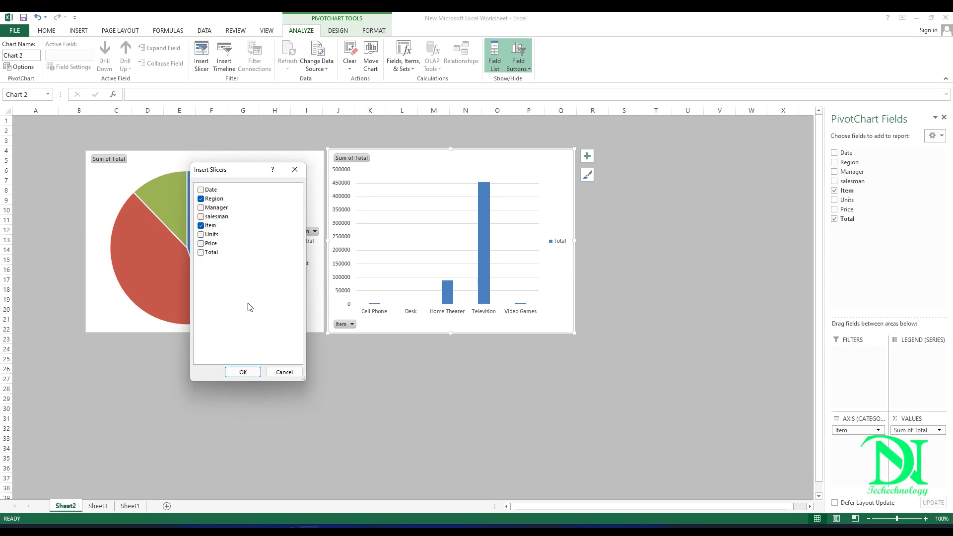
{"action": "left_click", "coordinate": [243, 372]}
{"action": "left_click_drag", "start_coordinate": [432, 263], "coordinate": [639, 155]}
{"action": "left_click_drag", "start_coordinate": [409, 238], "coordinate": [641, 292]}
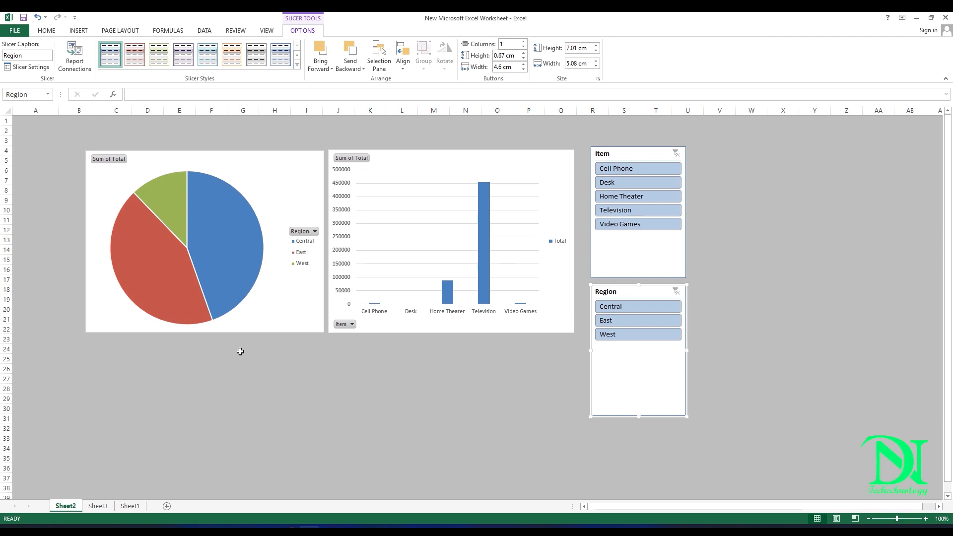
Switch to SQL Server Management Studio and show the editable data of dbo.Table_1
{"action": "left_click", "coordinate": [132, 508]}
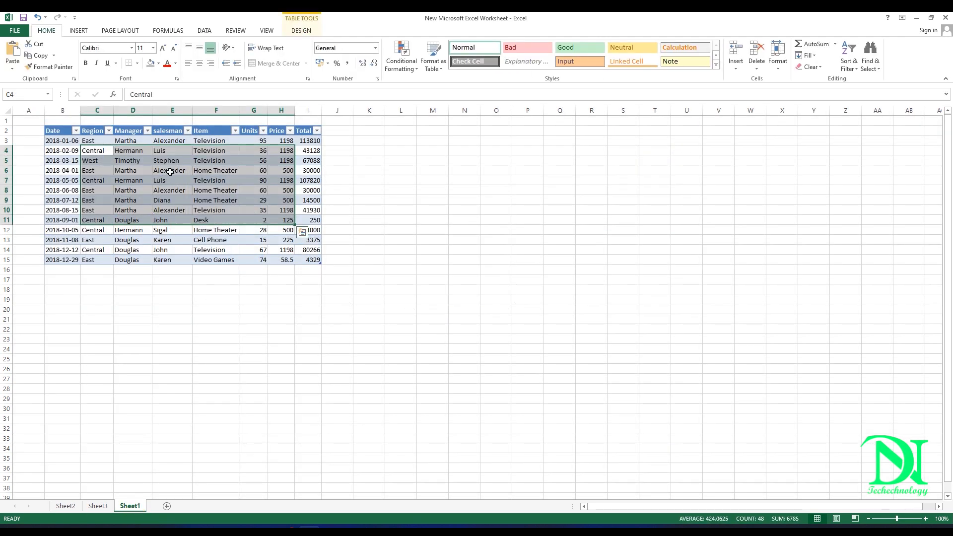
{"action": "left_click", "coordinate": [170, 170]}
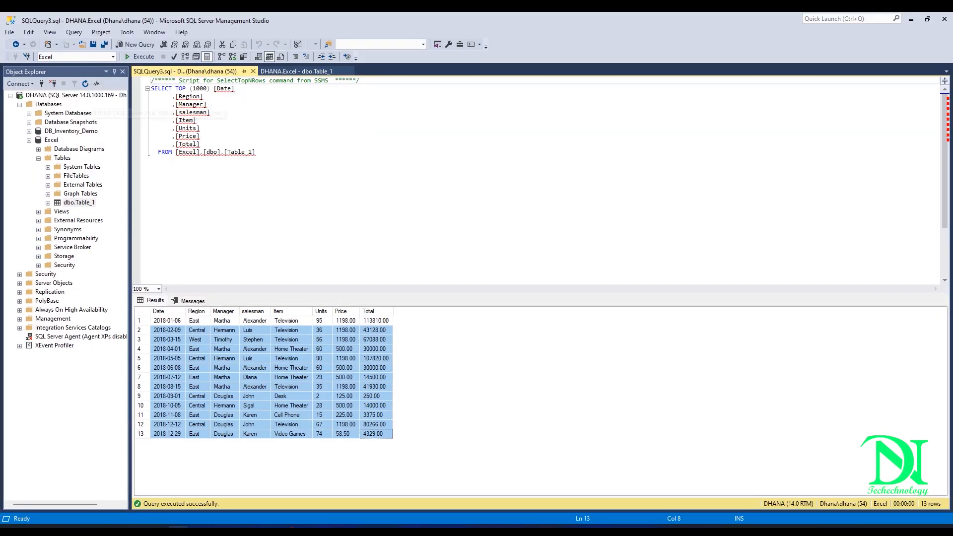
{"action": "left_click", "coordinate": [296, 71]}
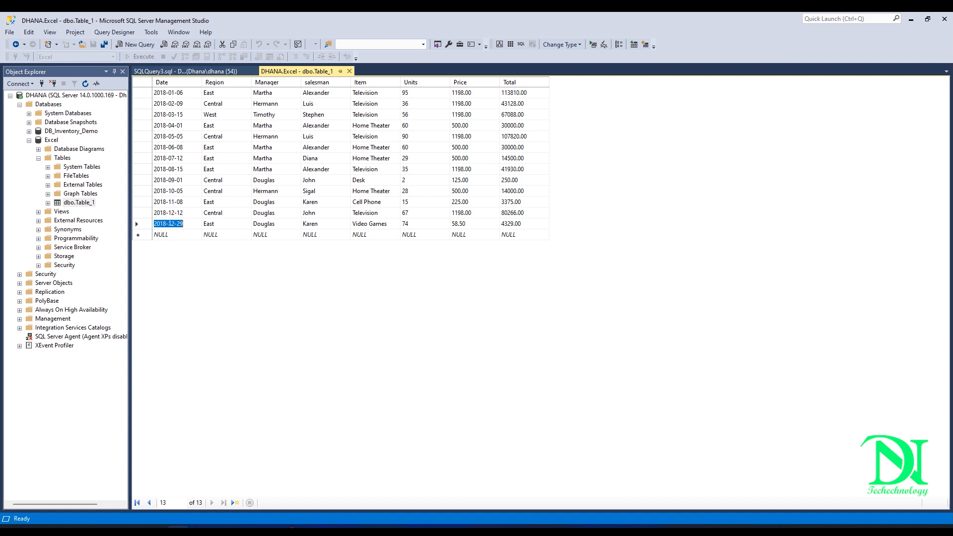
Append three copies of the 2018-12-29 East Video Games row, with 74 units, price 58.50 and total 4329.00, to dbo.Table_1
{"action": "left_click", "coordinate": [137, 224]}
{"action": "left_click", "coordinate": [142, 237]}
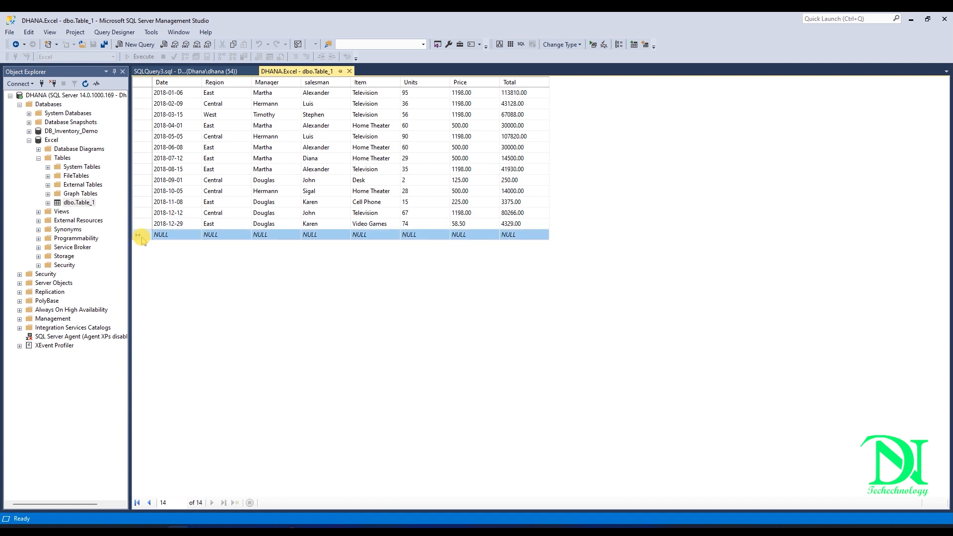
{"action": "type", "text": "2018-12-29\tEast\tDouglas\tKaren\tVideo Games\t74\t58.50\t4329.00"}
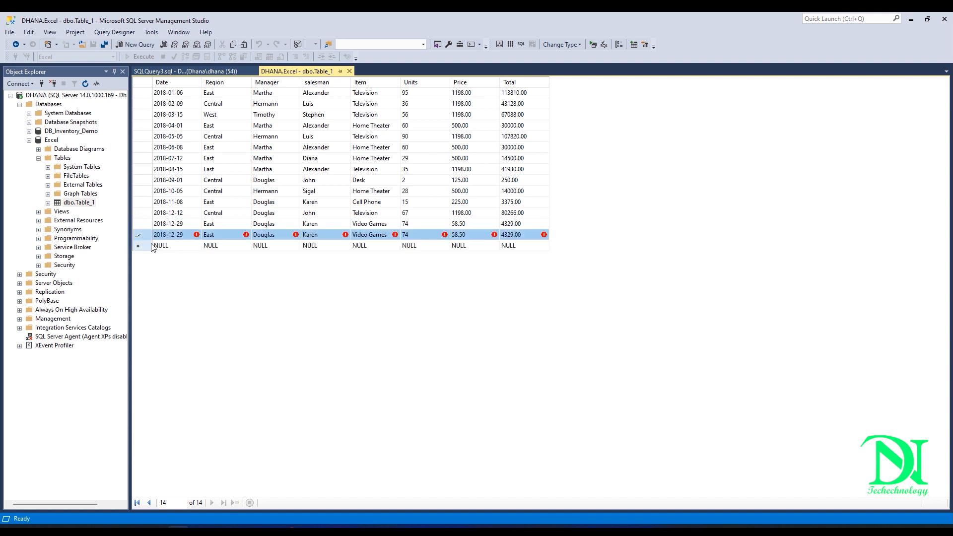
{"action": "left_click", "coordinate": [147, 246]}
{"action": "type", "text": "2018-12-29\tEast\tDouglas\tKaren\tVideo Games\t74\t58.50\t4329.00"}
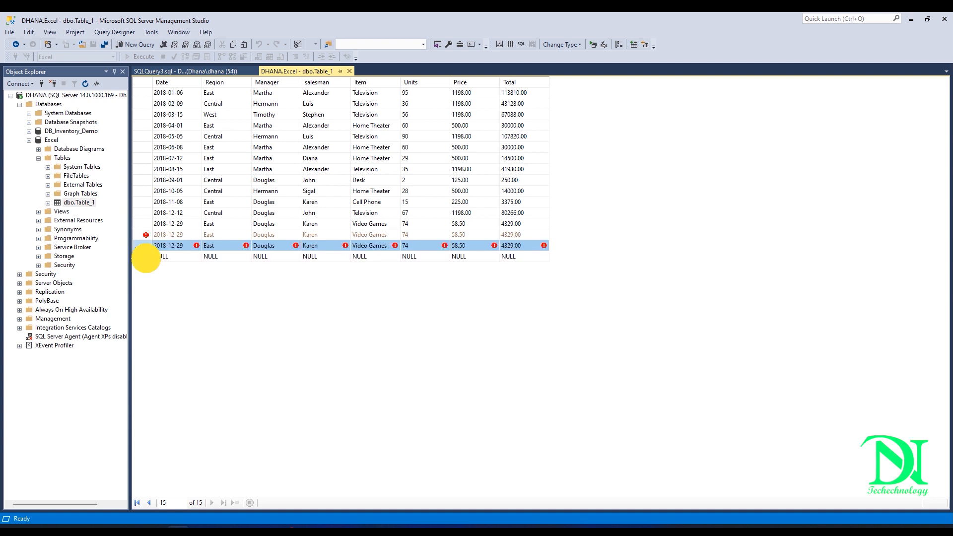
{"action": "left_click", "coordinate": [142, 258]}
{"action": "type", "text": "2018-12-29\tEast\tDouglas\tKaren\tVideo Games\t74\t58.50\t4329.00"}
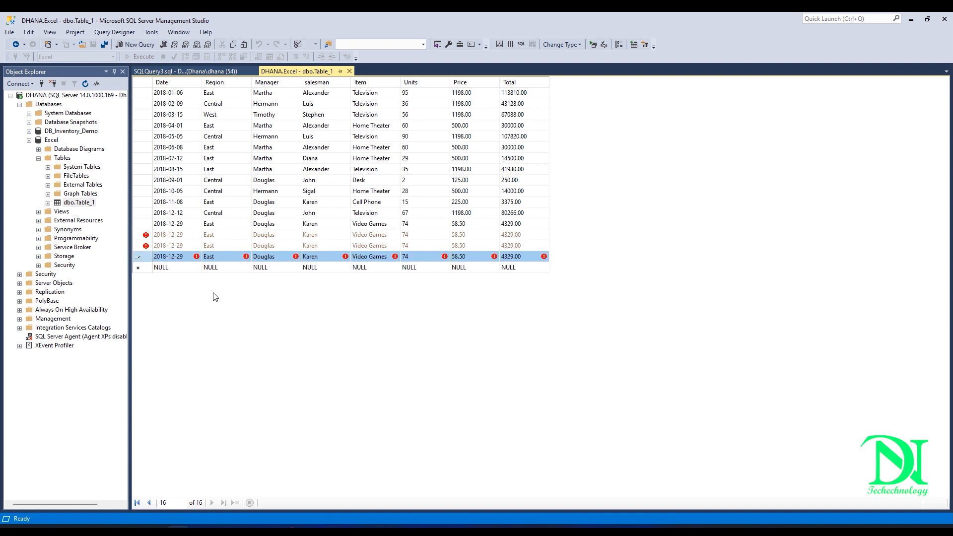
{"action": "left_click", "coordinate": [193, 247]}
{"action": "left_click", "coordinate": [193, 234]}
{"action": "left_click", "coordinate": [180, 268]}
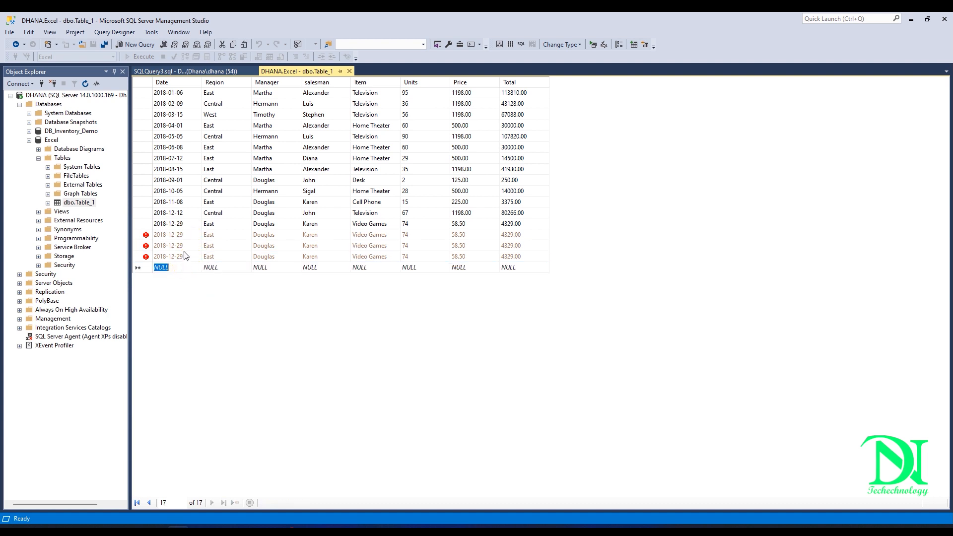
{"action": "left_click", "coordinate": [524, 236]}
{"action": "key", "text": "Tab"}
{"action": "key", "text": "Tab"}
{"action": "key", "text": "Tab"}
{"action": "key", "text": "Tab"}
{"action": "key", "text": "Tab"}
{"action": "key", "text": "Tab"}
{"action": "key", "text": "Tab"}
{"action": "key", "text": "Tab"}
{"action": "key", "text": "Tab"}
{"action": "key", "text": "Tab"}
{"action": "key", "text": "Tab"}
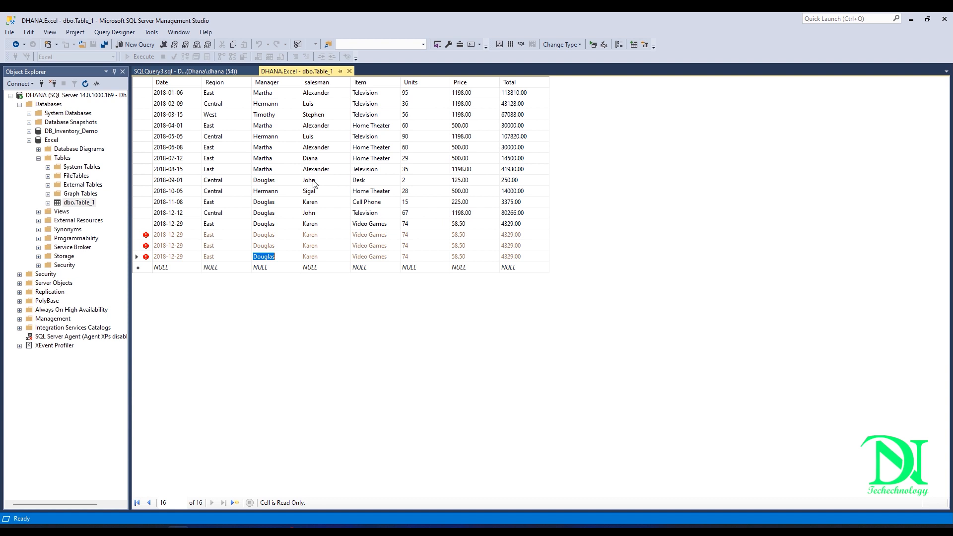
Close the dbo.Table_1 data editor and rerun the SELECT TOP (1000) query before switching back to Excel
{"action": "left_click", "coordinate": [350, 71]}
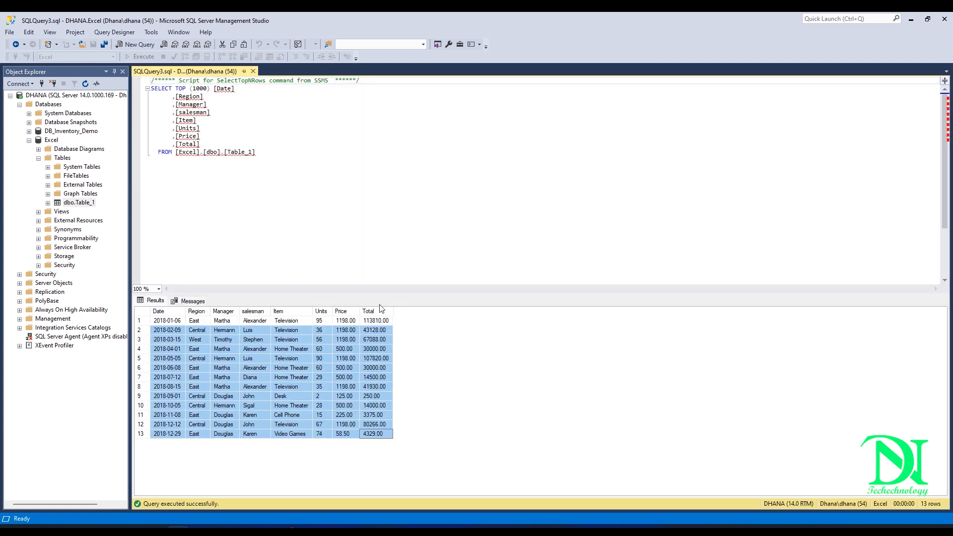
{"action": "left_click", "coordinate": [140, 57]}
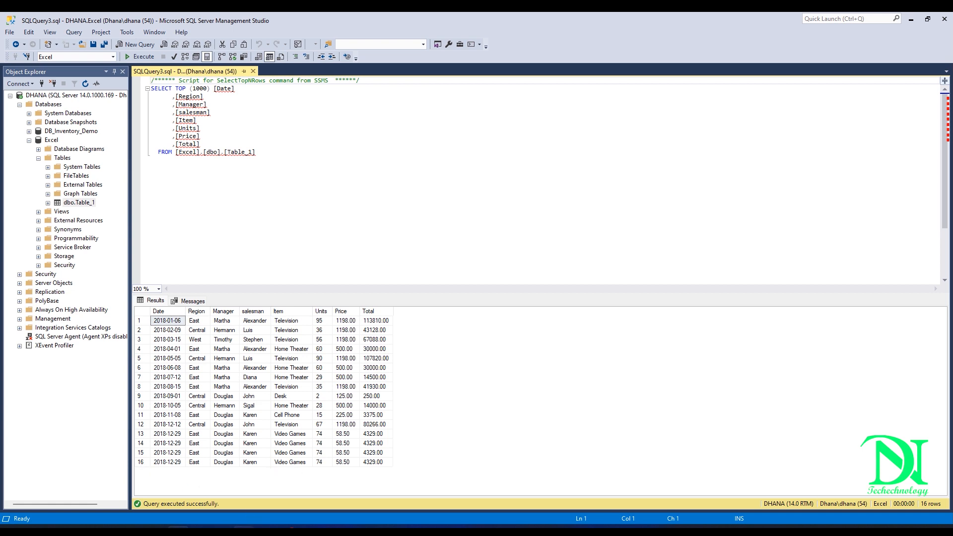
{"action": "left_click", "coordinate": [309, 531]}
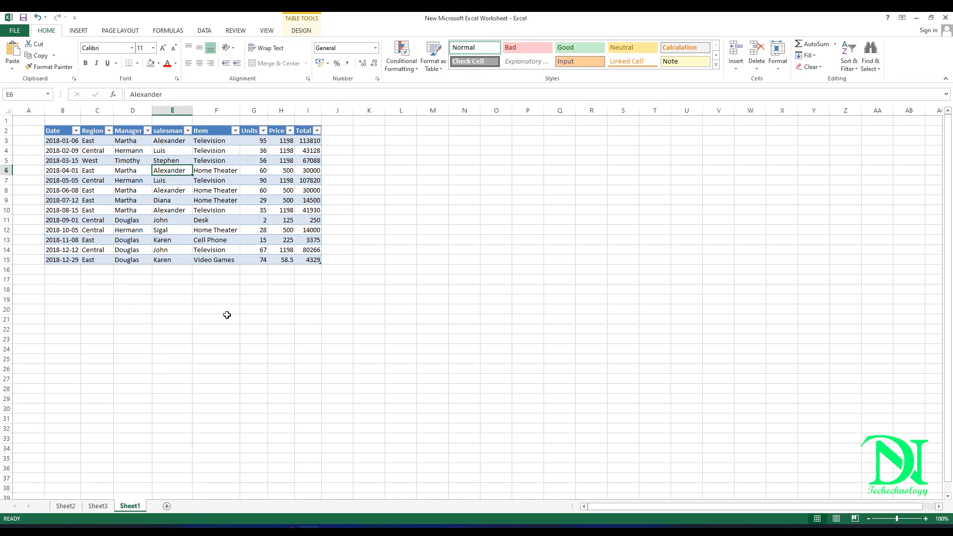
Refresh all of the workbook's data connections to bring the added SQL Server rows into the table on Sheet1
{"action": "left_click_drag", "start_coordinate": [65, 139], "coordinate": [67, 258]}
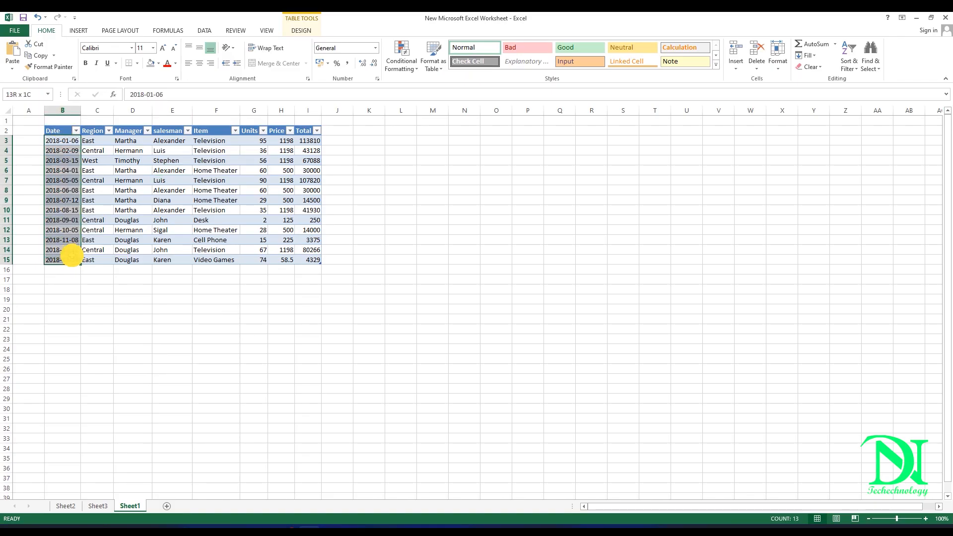
{"action": "left_click", "coordinate": [420, 248]}
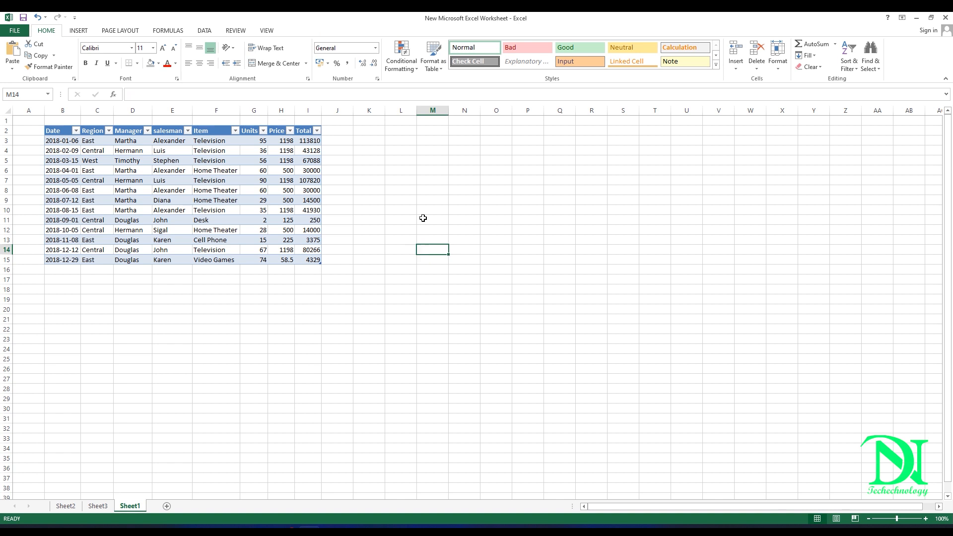
{"action": "left_click", "coordinate": [203, 32]}
{"action": "left_click", "coordinate": [153, 65]}
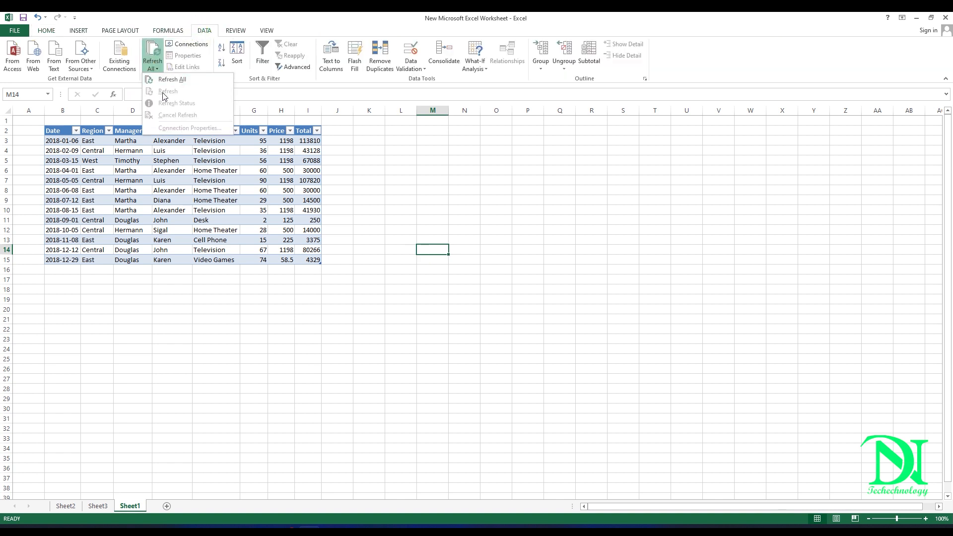
{"action": "left_click", "coordinate": [170, 80]}
Review the refreshed source table on Sheet1, the dashboard charts on Sheet2 and the PivotTables on Sheet3
{"action": "left_click_drag", "start_coordinate": [88, 151], "coordinate": [263, 250]}
{"action": "left_click", "coordinate": [66, 506]}
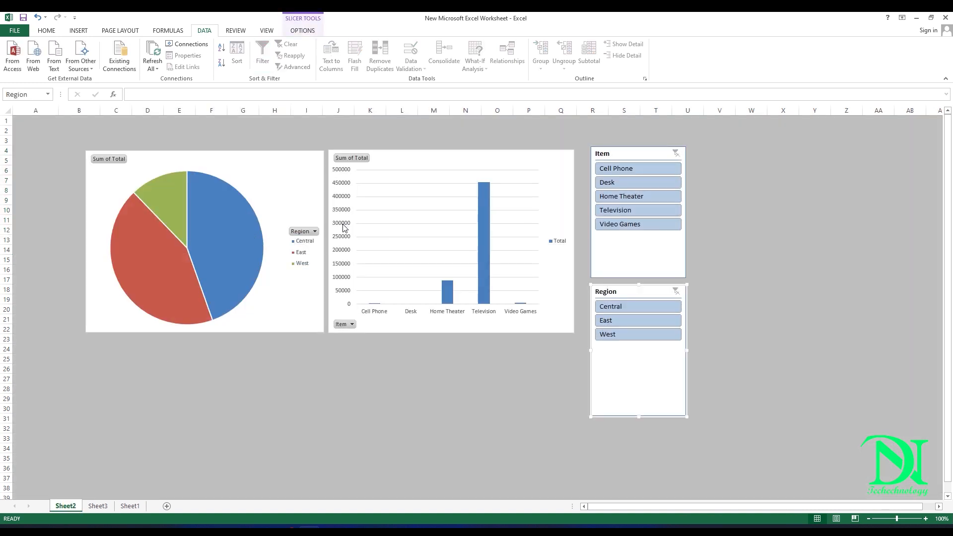
{"action": "left_click", "coordinate": [128, 505]}
{"action": "left_click", "coordinate": [99, 506]}
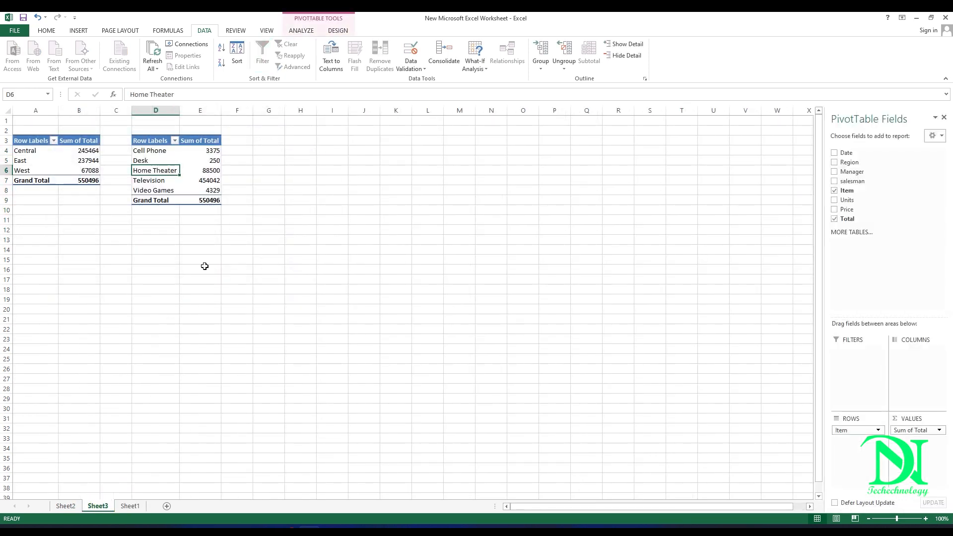
{"action": "left_click", "coordinate": [238, 213]}
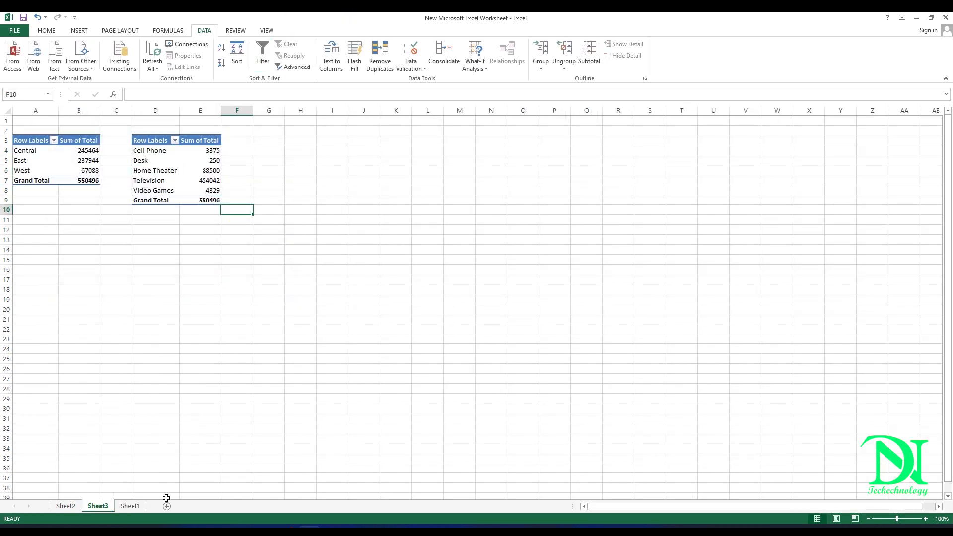
{"action": "left_click", "coordinate": [130, 506]}
{"action": "left_click_drag", "start_coordinate": [73, 139], "coordinate": [301, 291]}
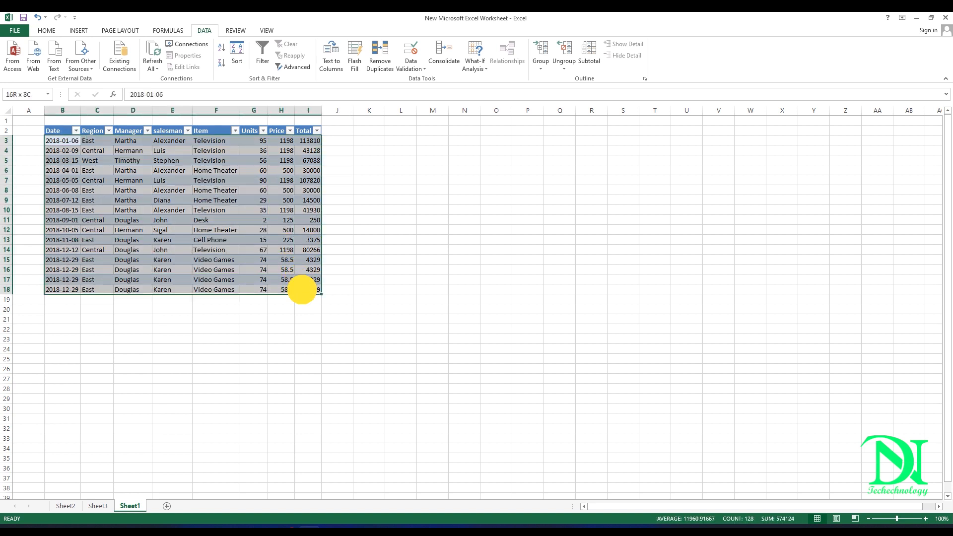
{"action": "left_click", "coordinate": [187, 189]}
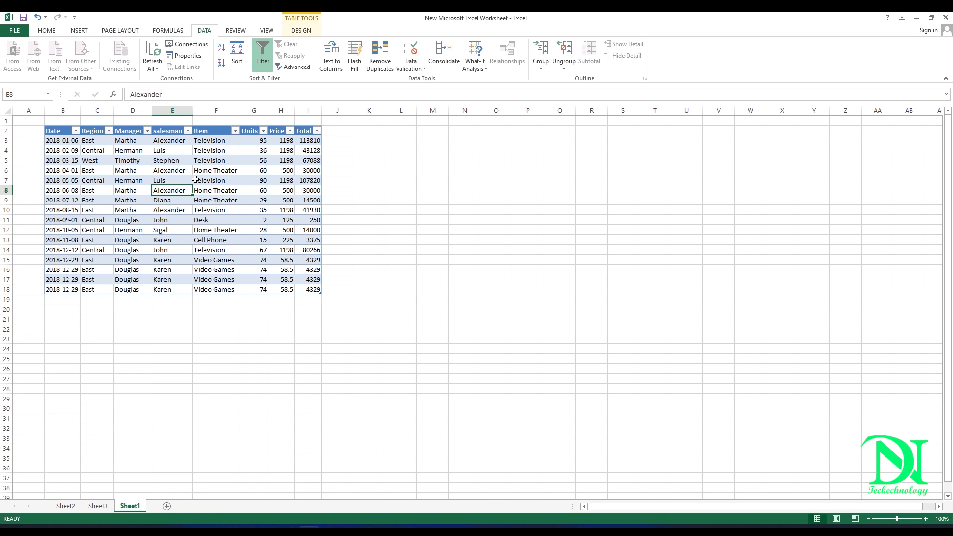
{"action": "left_click_drag", "start_coordinate": [128, 160], "coordinate": [256, 260]}
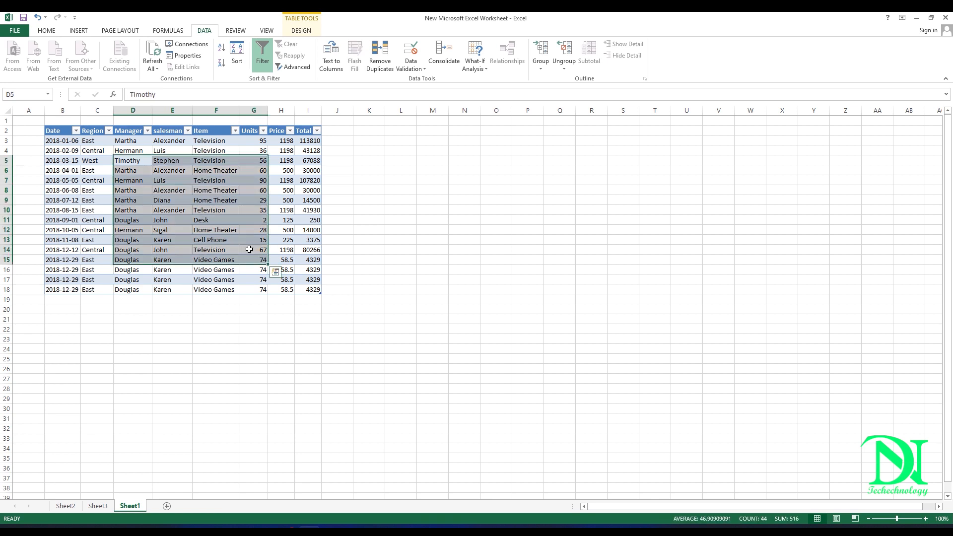